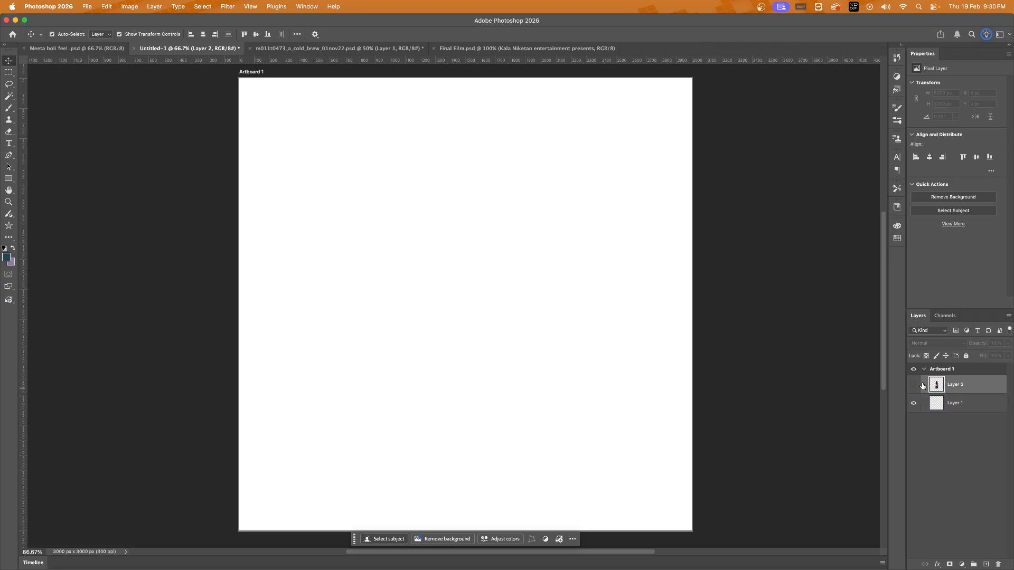
# Step: Show the cold brew bottle on Layer 2 and select the entire artboard with a rectangular marquee
pyautogui.click(913, 385)
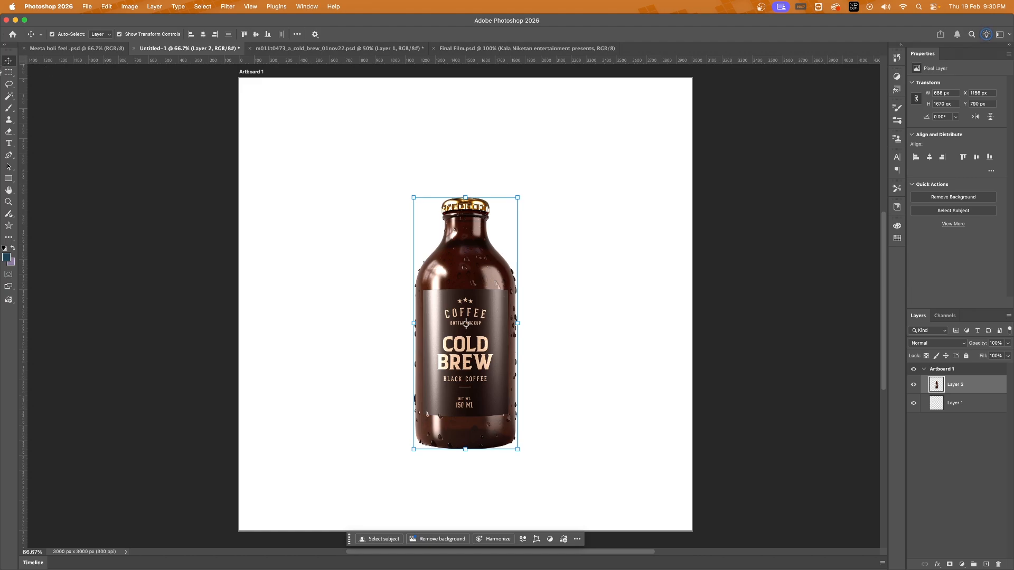
pyautogui.click(10, 97)
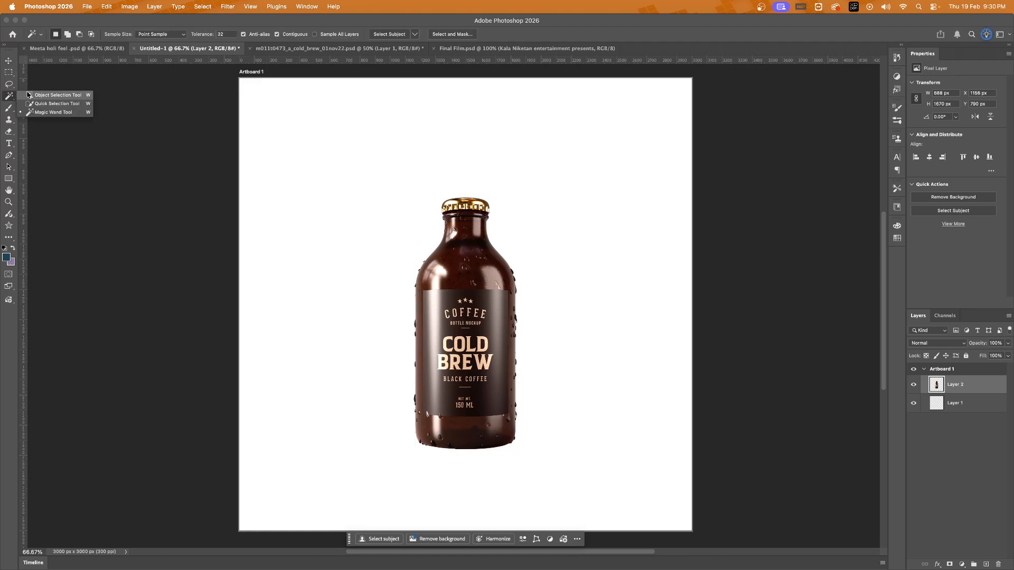
pyautogui.click(9, 75)
pyautogui.moveTo(237, 79); pyautogui.dragTo(776, 531)
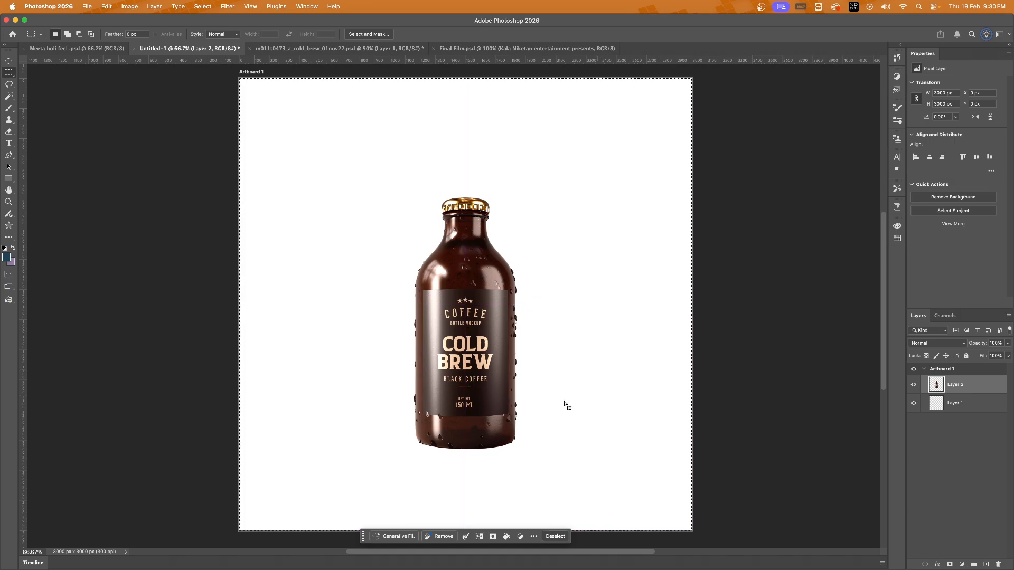
# Step: Generate a premium coffee advertisement scene across the selection with Generative Fill, pasting the prompt about coffee beans, green leaves and a rustic wooden table
pyautogui.click(406, 537)
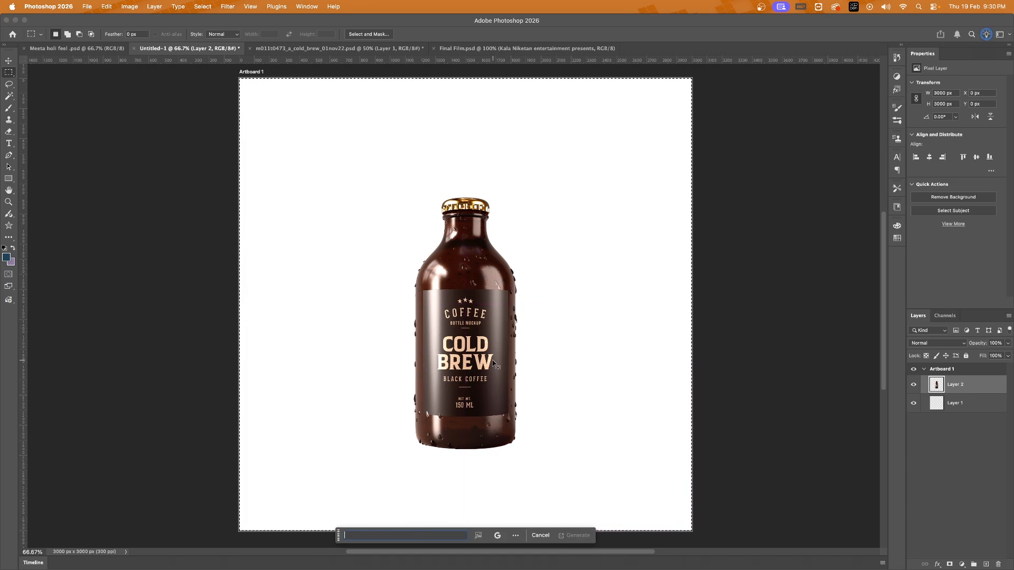
pyautogui.press('super+v')
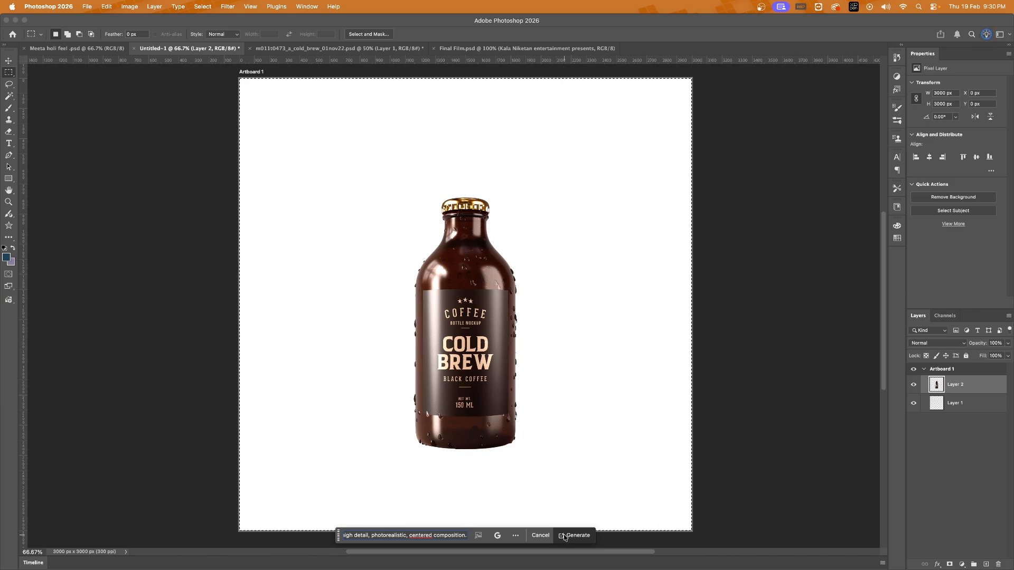
pyautogui.click(564, 536)
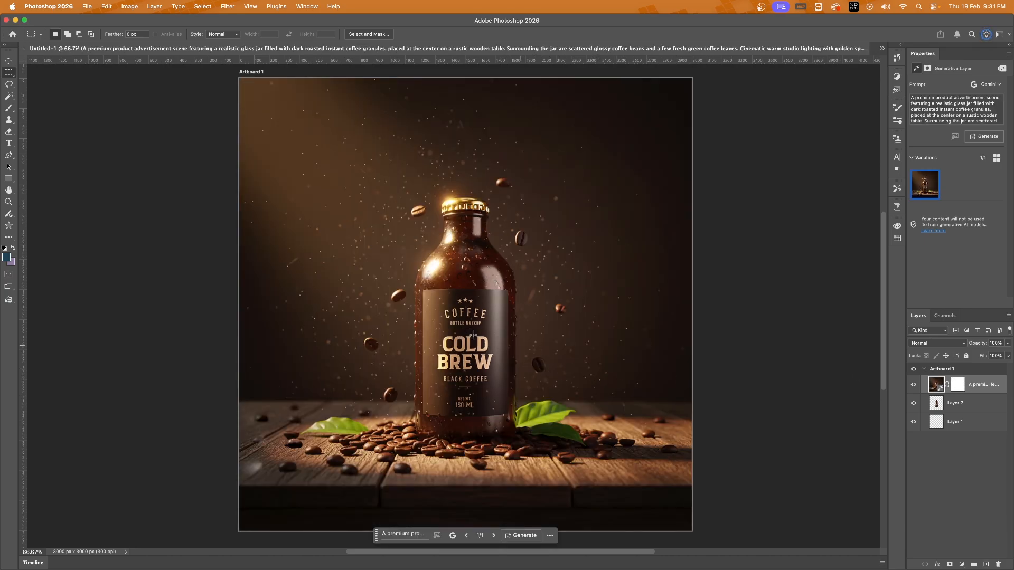
# Step: Examine the generated scene around the bottle up close and as a whole
pyautogui.click(442, 280)
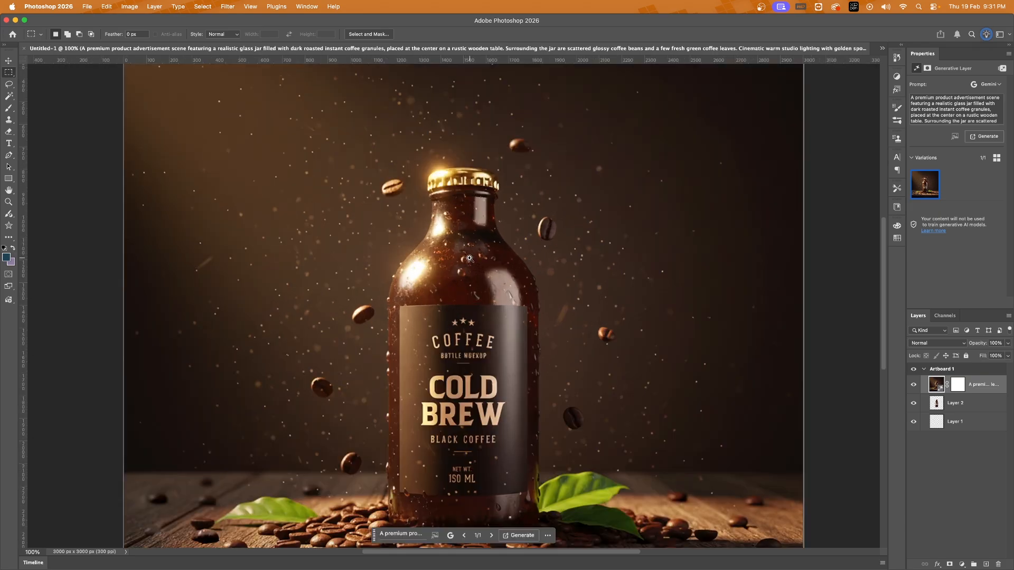
pyautogui.rightClick(512, 321)
pyautogui.click(509, 318)
pyautogui.keyDown('alt'); pyautogui.click(510, 314); pyautogui.keyUp('alt')
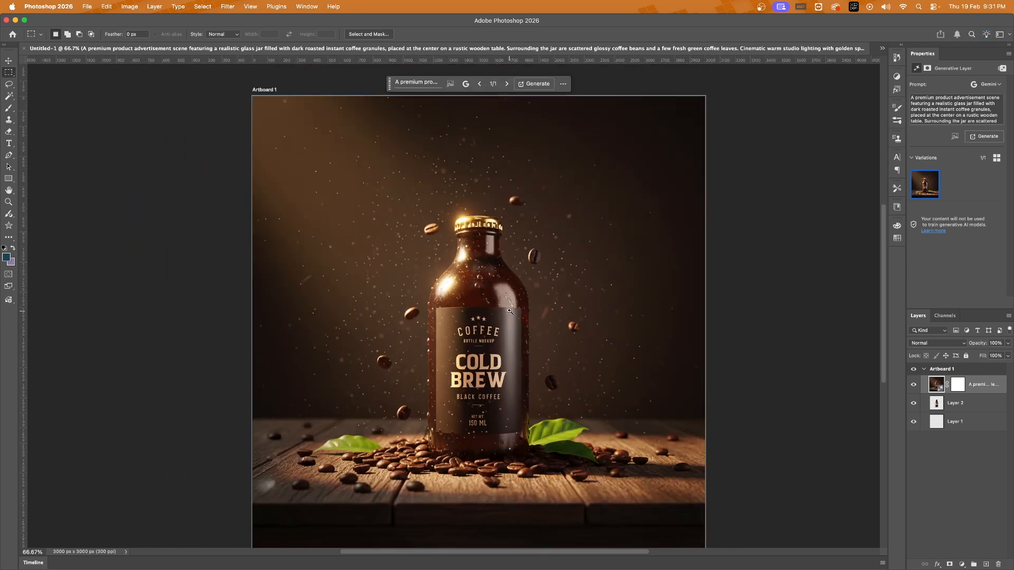
pyautogui.rightClick(507, 309)
pyautogui.click(444, 288)
pyautogui.keyDown('alt'); pyautogui.click(444, 287); pyautogui.keyUp('alt')
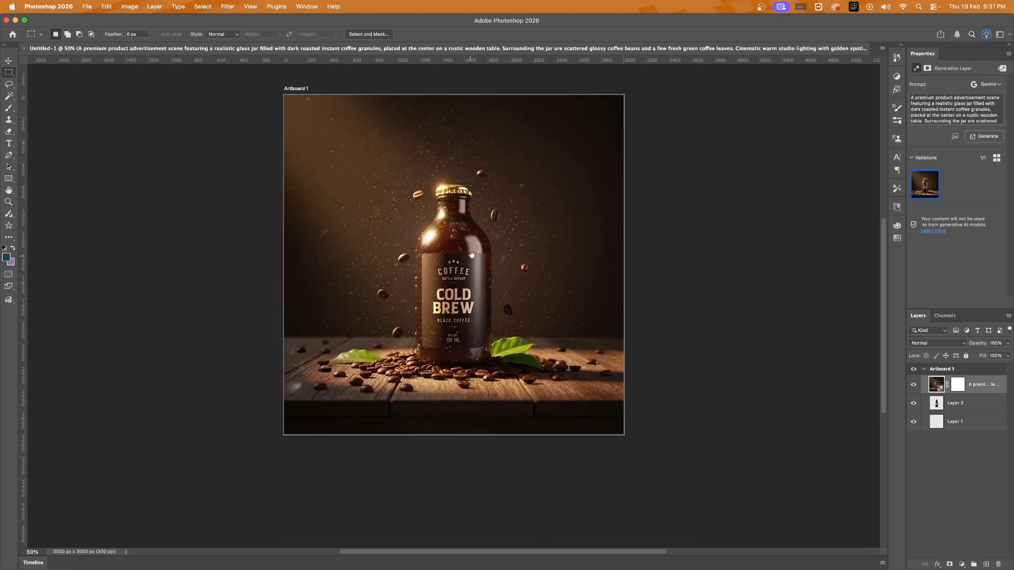
pyautogui.moveTo(613, 25); pyautogui.dragTo(559, 57)
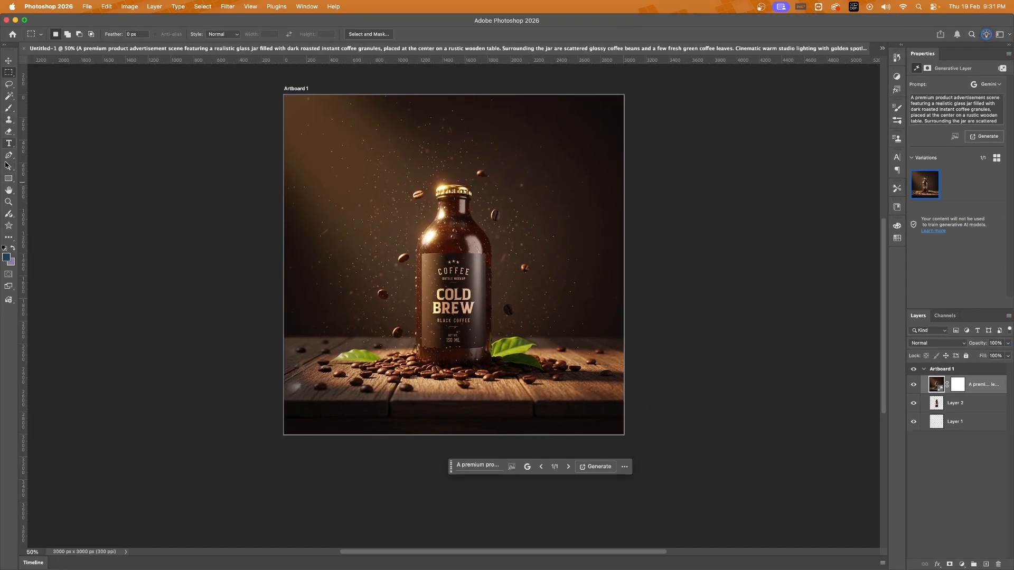
# Step: Add a linear gradient running from just below the artboard's lower edge up to the bottom of the bottle's label
pyautogui.click(8, 237)
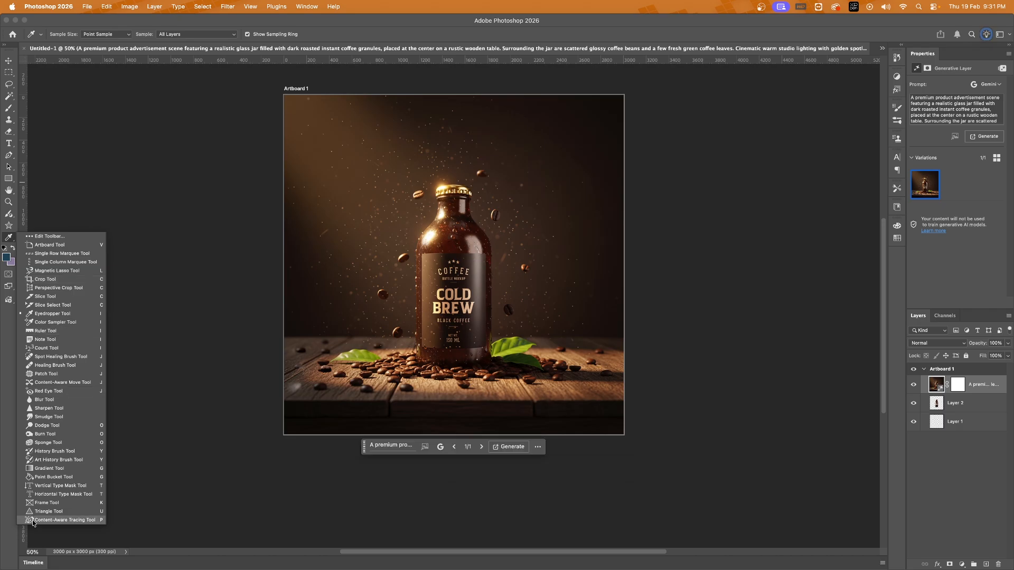
pyautogui.click(82, 468)
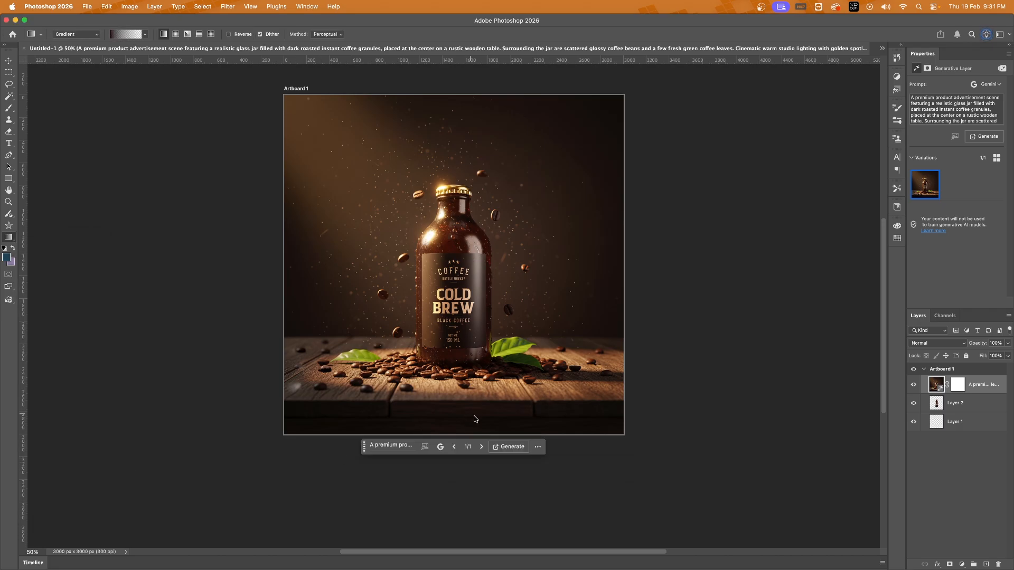
pyautogui.moveTo(454, 475); pyautogui.dragTo(457, 341)
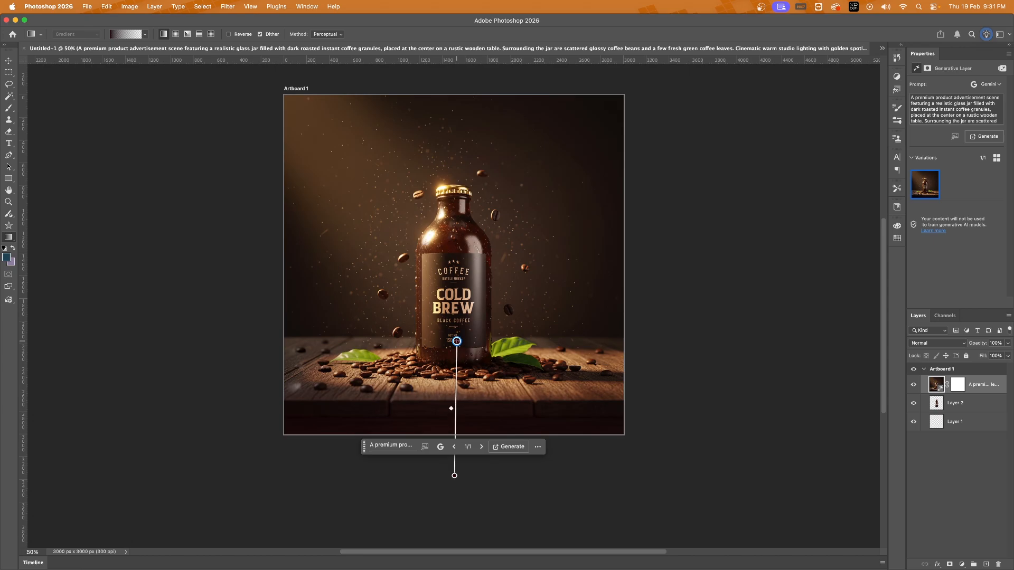
pyautogui.moveTo(454, 475)
pyautogui.mouseDown()
pyautogui.moveTo(458, 450)
pyautogui.moveTo(455, 466)
pyautogui.mouseUp()
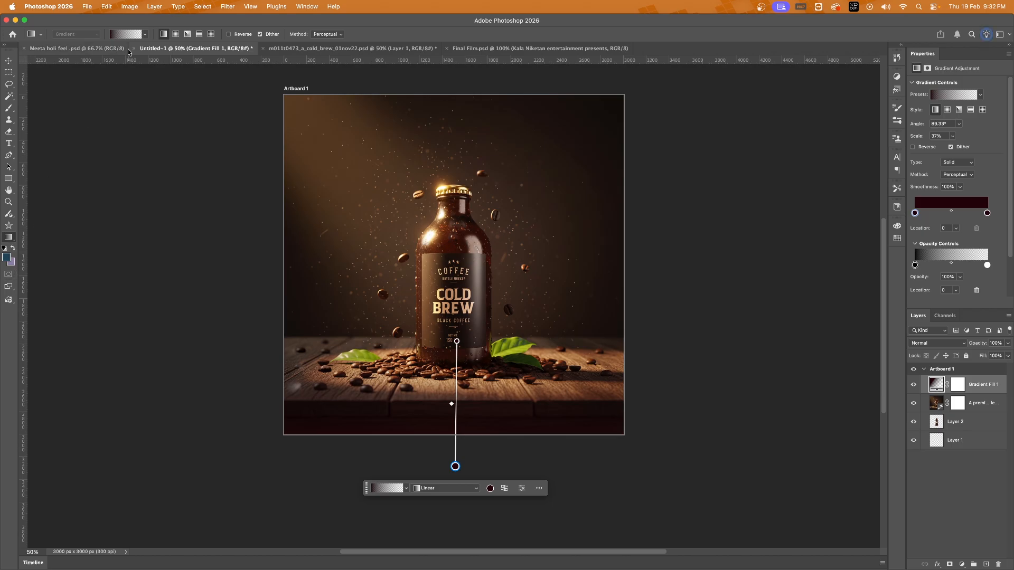
# Step: Set the foreground colour to #120b07 sampled from the dark background and apply the Basics foreground-to-transparent preset to the gradient
pyautogui.click(8, 258)
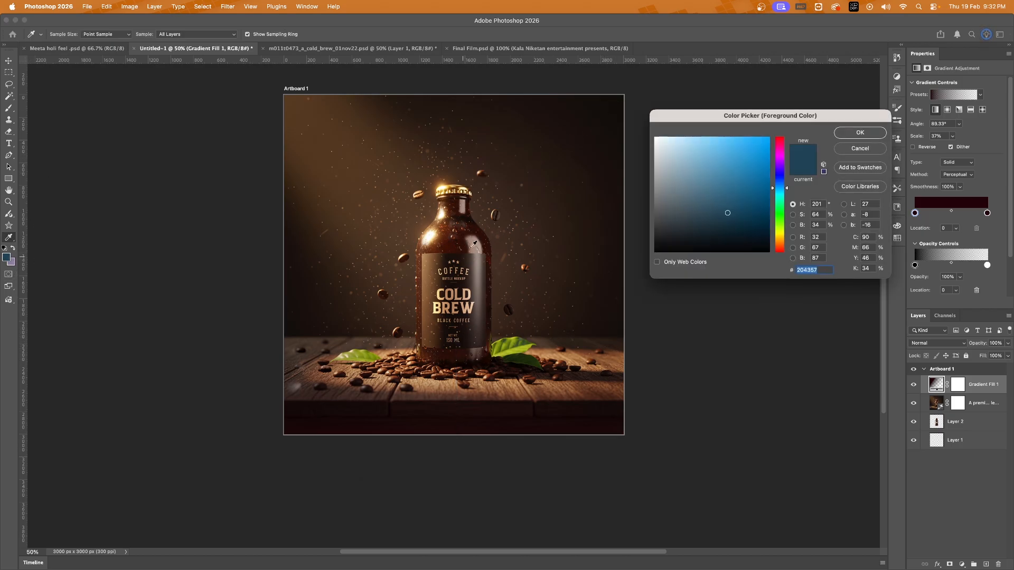
pyautogui.click(604, 107)
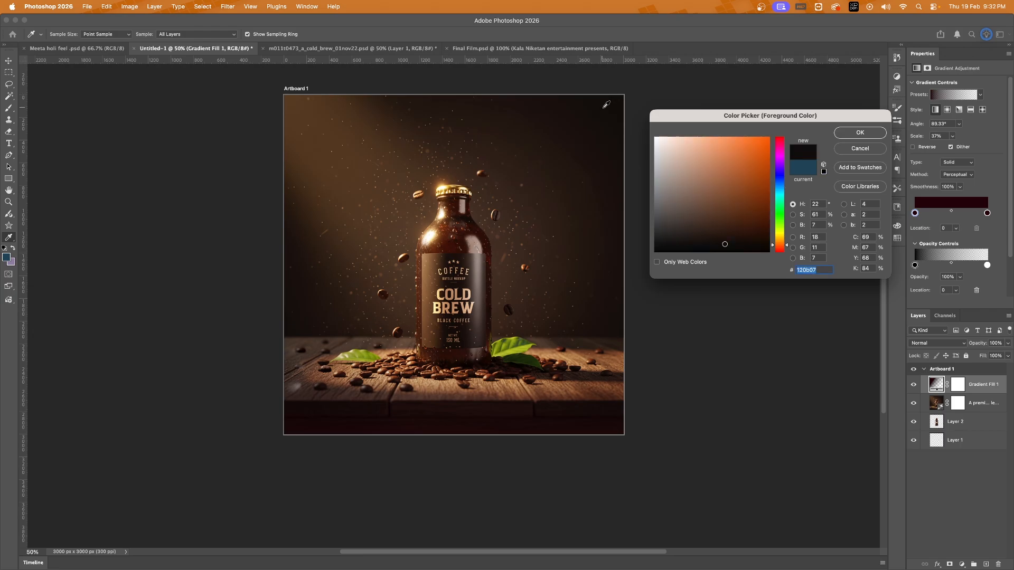
pyautogui.click(856, 132)
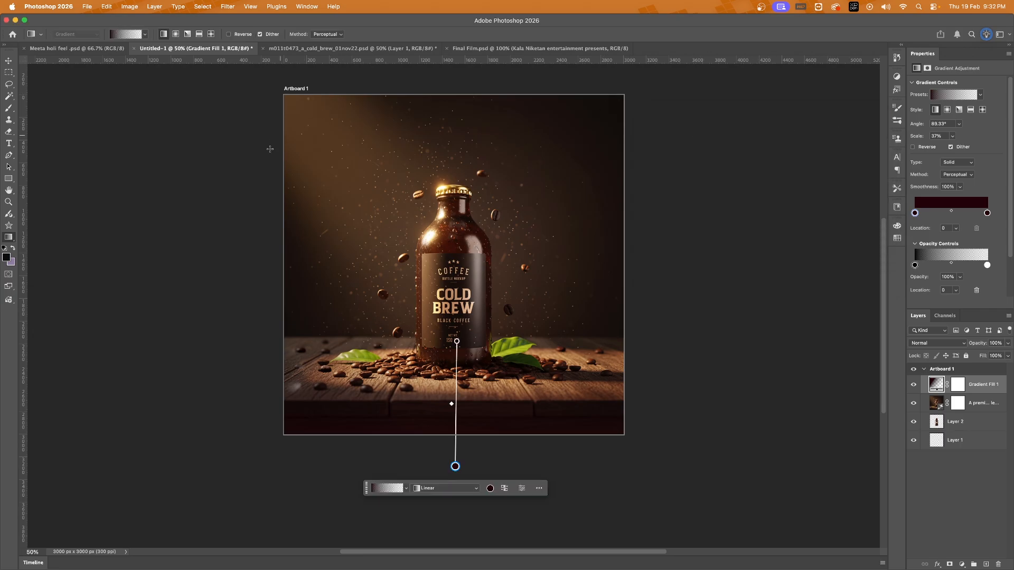
pyautogui.click(143, 35)
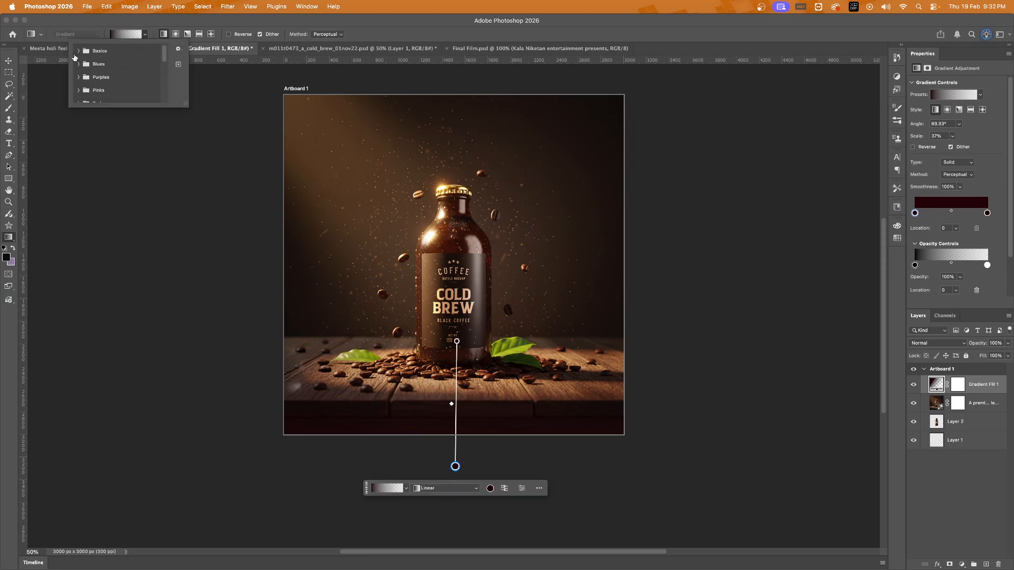
pyautogui.click(78, 51)
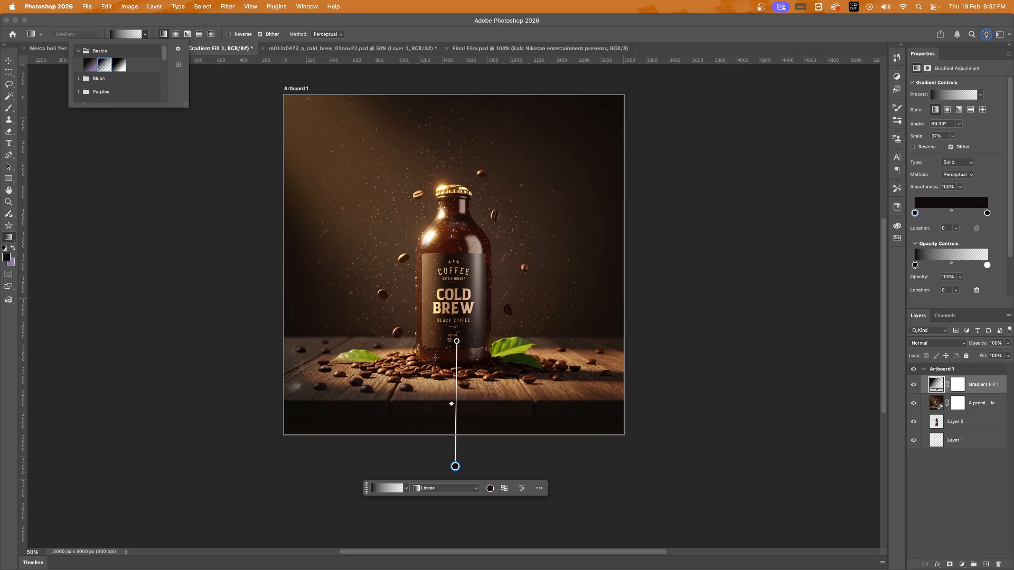
# Step: Adjust both gradient end points so the dark fade runs vertically from just below the artboard to the lower part of the label
pyautogui.moveTo(457, 342); pyautogui.dragTo(451, 276)
pyautogui.moveTo(456, 466); pyautogui.dragTo(451, 432)
pyautogui.moveTo(451, 277); pyautogui.dragTo(450, 327)
pyautogui.moveTo(451, 433); pyautogui.dragTo(452, 455)
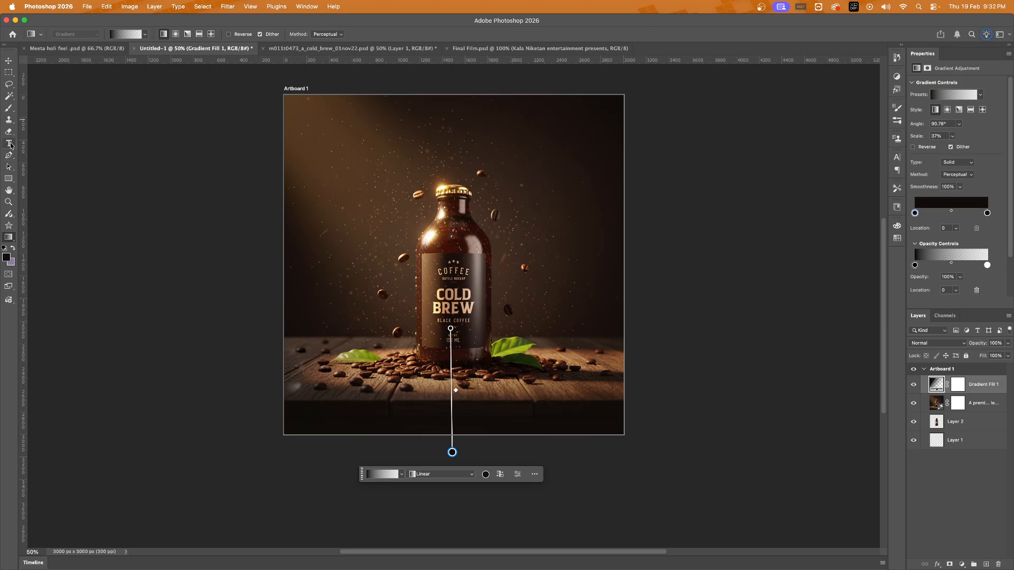
# Step: Draw a rectangle about 692 by 160 px above the bottle and round its corners to 67 px
pyautogui.click(8, 236)
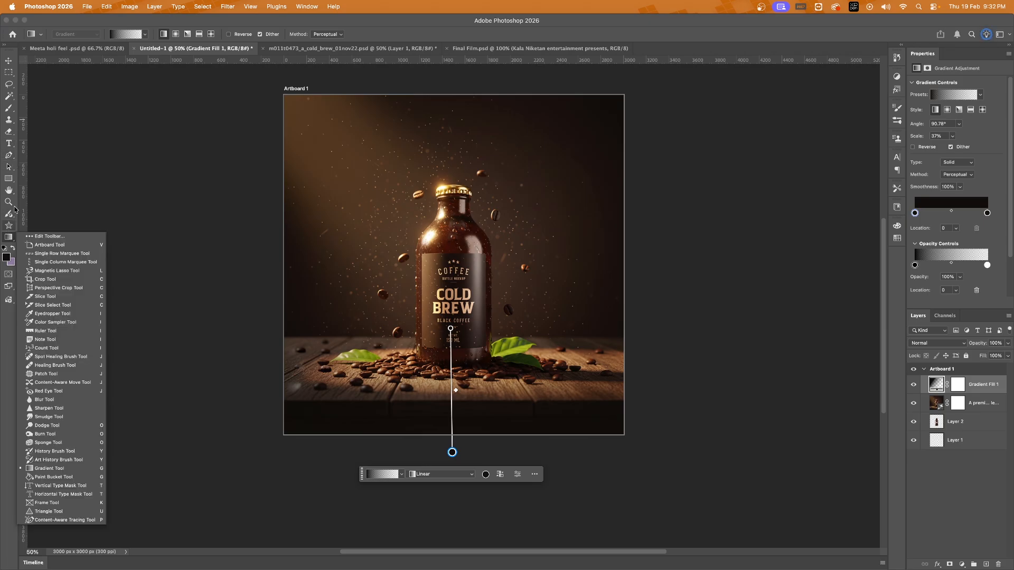
pyautogui.click(9, 177)
pyautogui.click(47, 179)
pyautogui.moveTo(387, 137)
pyautogui.mouseDown()
pyautogui.moveTo(491, 146)
pyautogui.moveTo(466, 155)
pyautogui.mouseUp()
pyautogui.moveTo(928, 197); pyautogui.dragTo(970, 197)
pyautogui.press('Return')
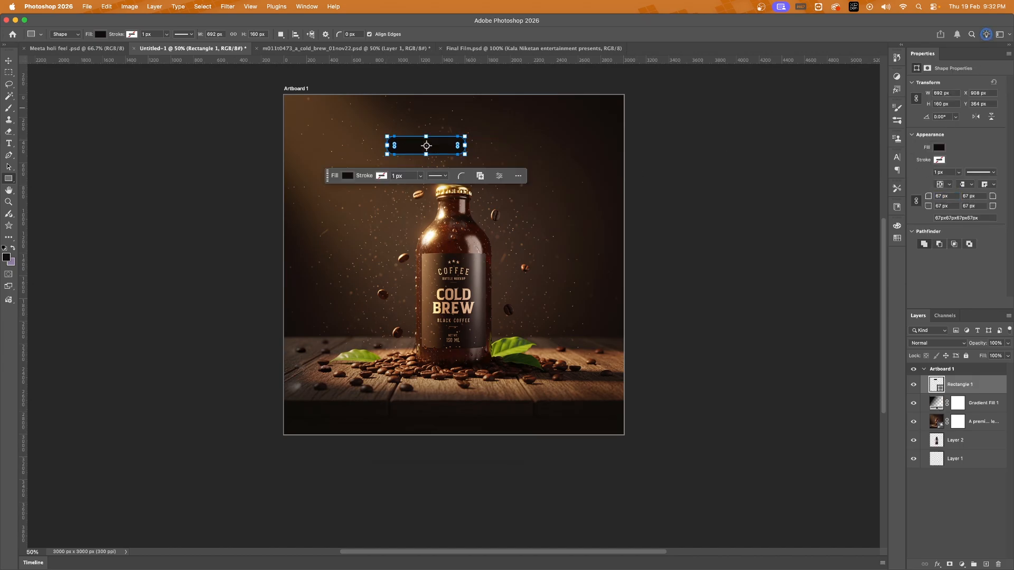
# Step: Fill the rounded rectangle with the tan colour #e0bb95 sampled from the COLD BREW lettering
pyautogui.click(8, 61)
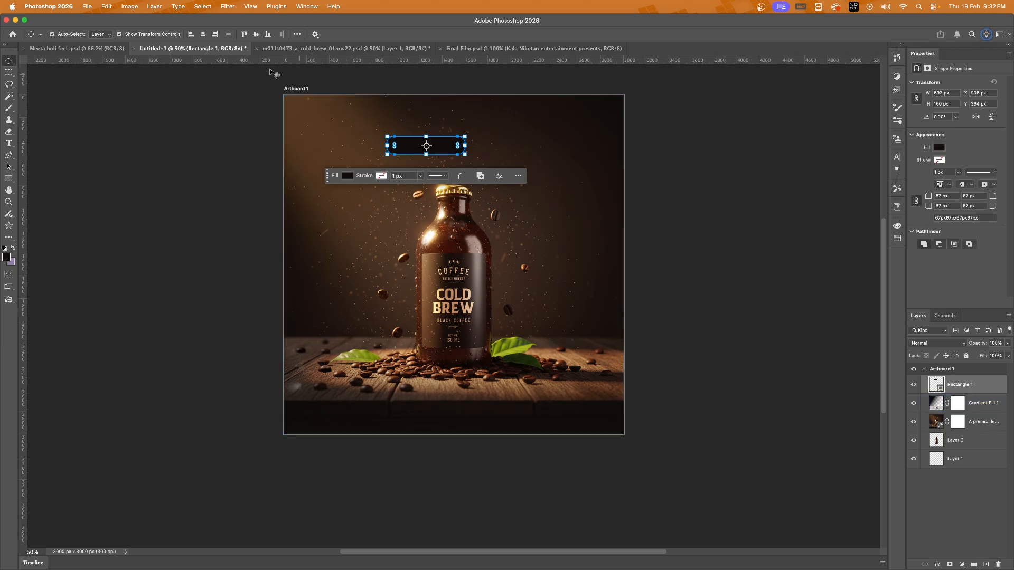
pyautogui.click(8, 180)
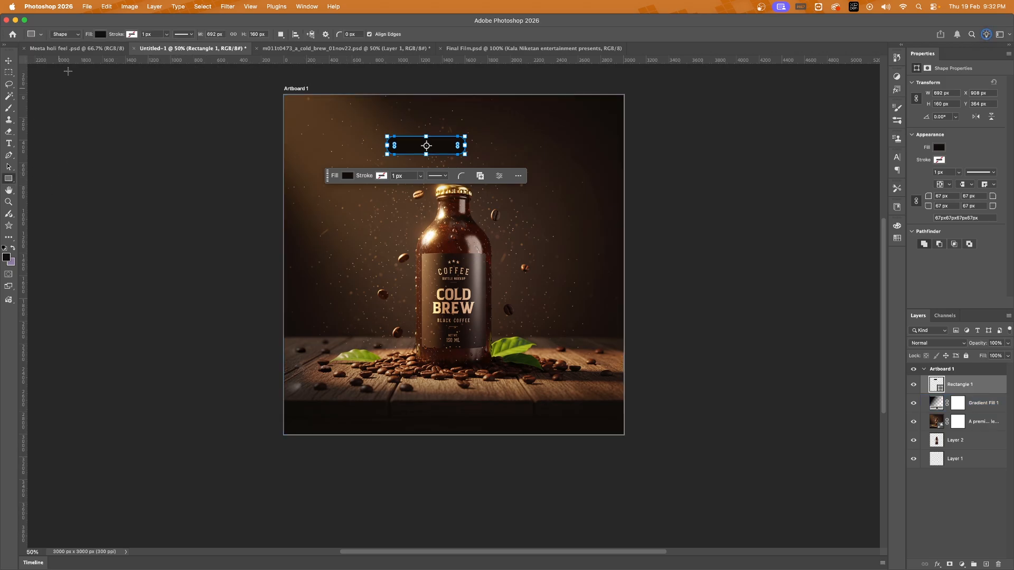
pyautogui.click(99, 34)
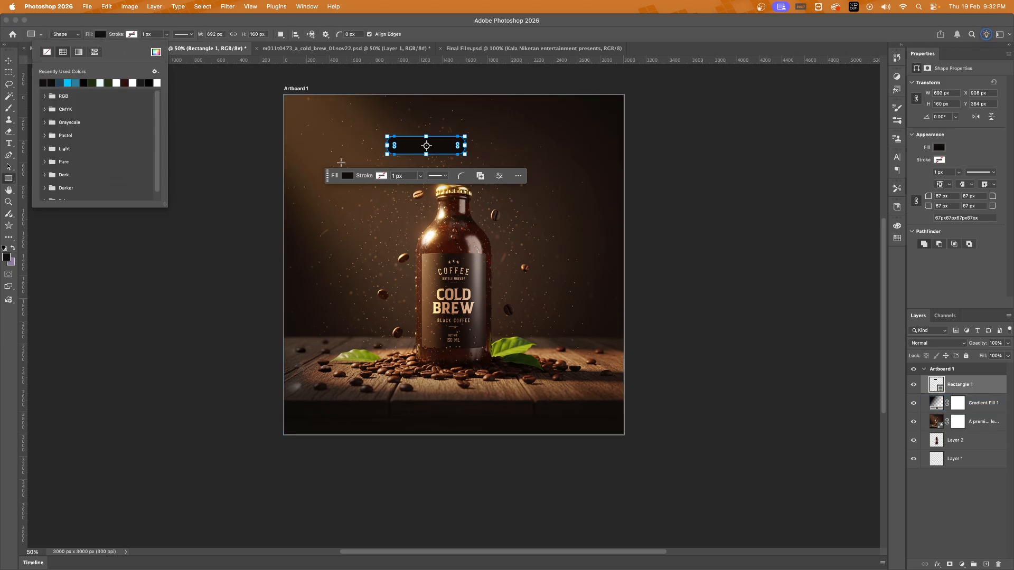
pyautogui.click(156, 53)
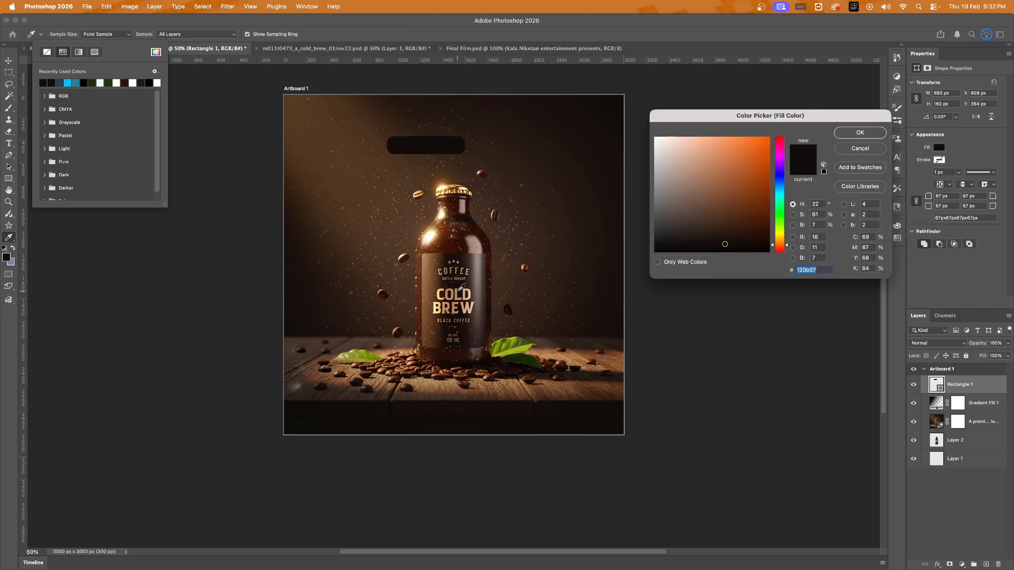
pyautogui.click(469, 289)
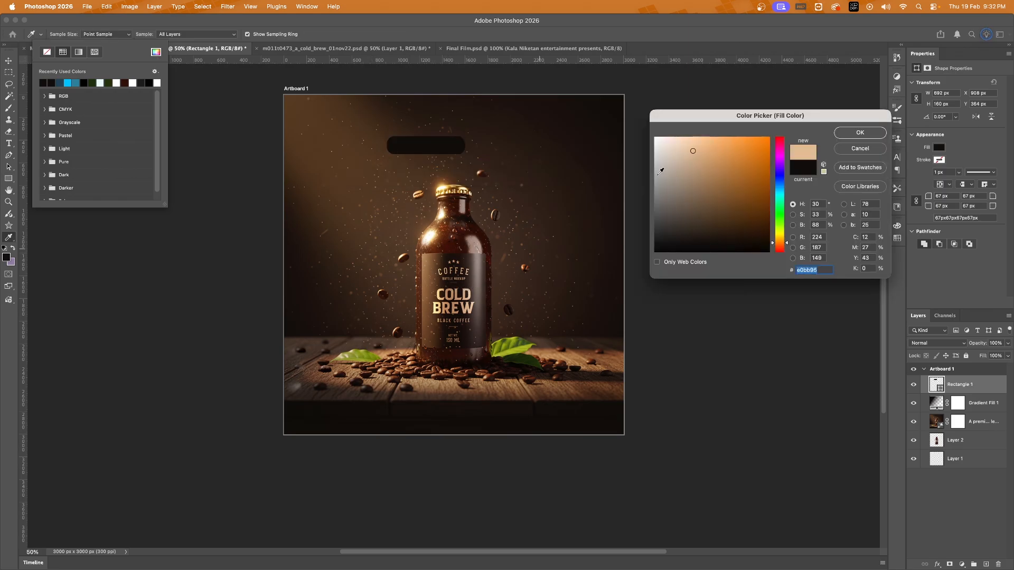
pyautogui.click(852, 131)
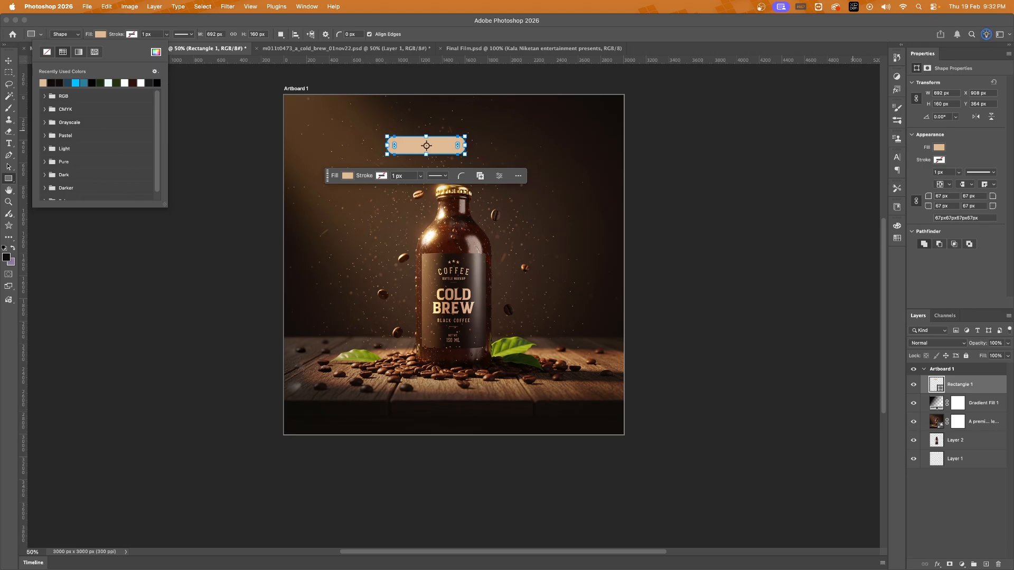
# Step: Move the tan rounded rectangle below the bottle near the artboard's lower edge, scale it down and deselect it
pyautogui.click(8, 61)
pyautogui.moveTo(422, 147); pyautogui.dragTo(459, 404)
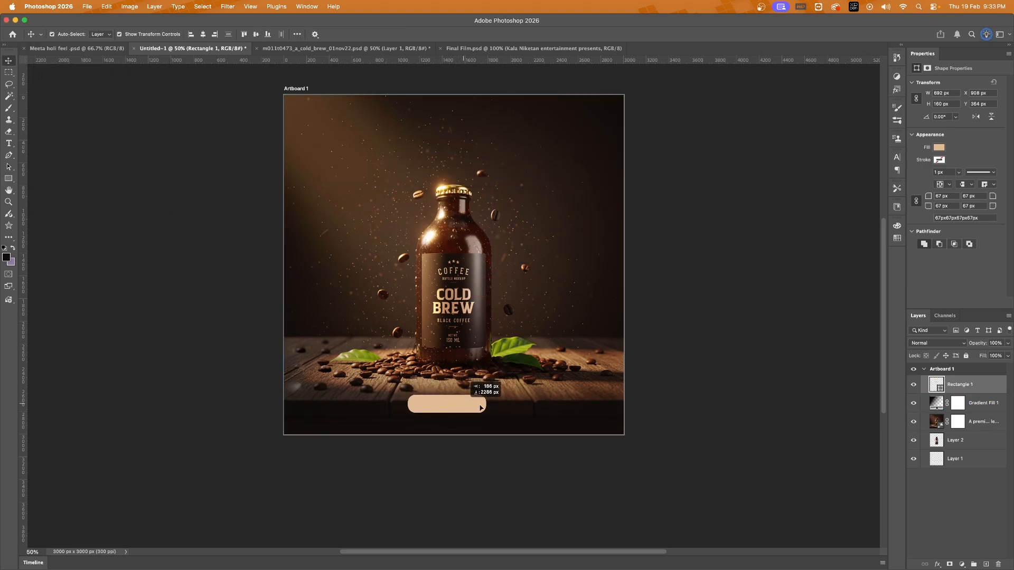
pyautogui.moveTo(935, 199); pyautogui.dragTo(972, 201)
pyautogui.moveTo(488, 394); pyautogui.dragTo(451, 408)
pyautogui.click(738, 350)
pyautogui.click(790, 346)
# Step: Add the text "BUY NOW" beside the bottle
pyautogui.click(9, 143)
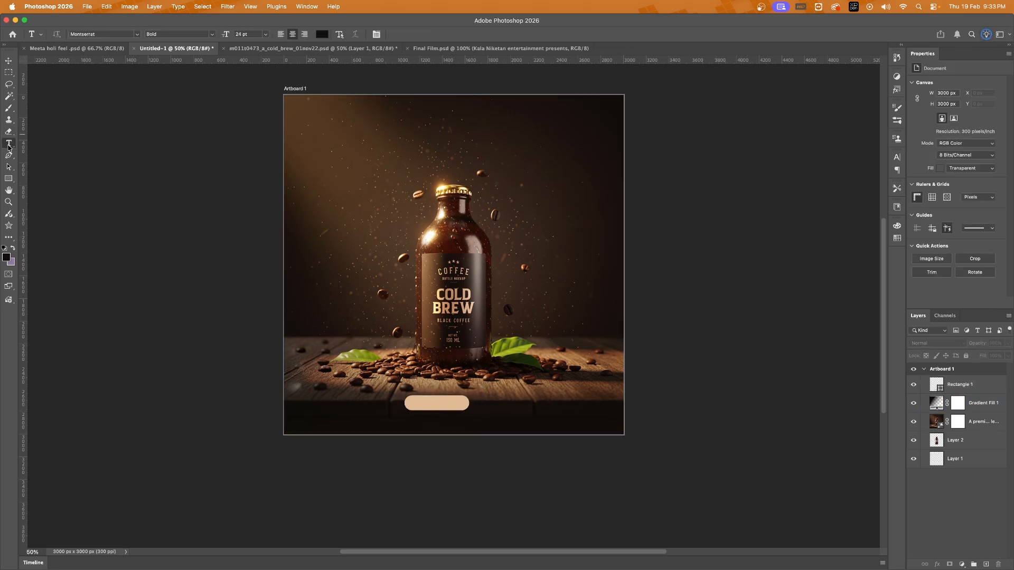
pyautogui.click(400, 213)
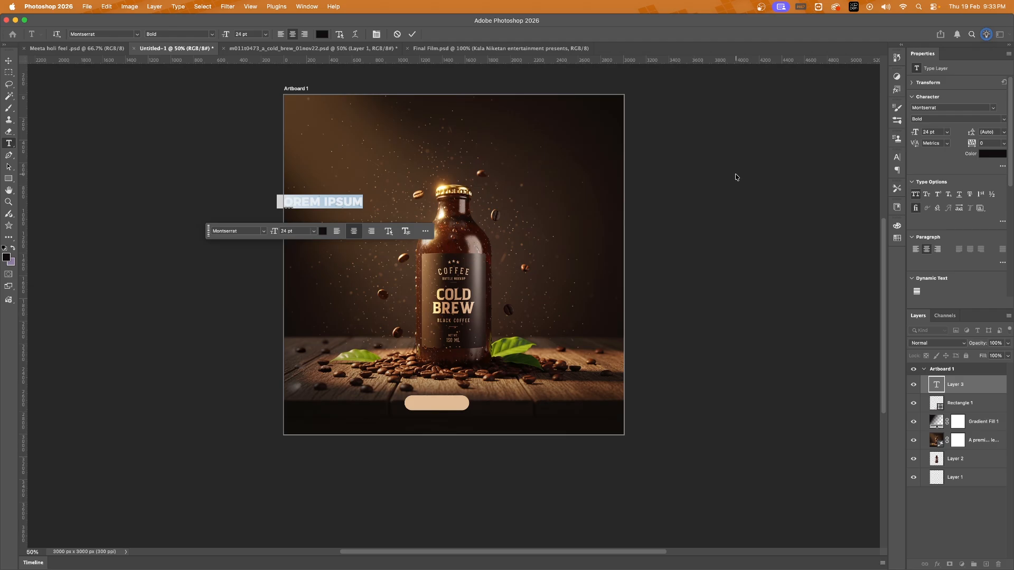
pyautogui.write('BUY NOW')
# Step: Set the BUY NOW text to Montserrat Medium and colour it dark brown #160e08, sampled from the artwork
pyautogui.press('super')
pyautogui.press('super+a')
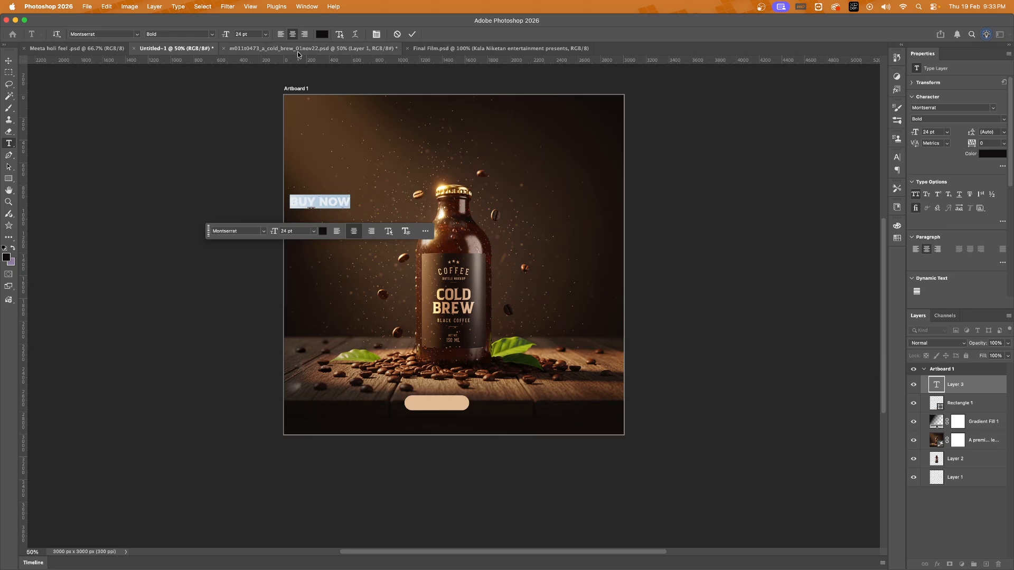
pyautogui.click(214, 35)
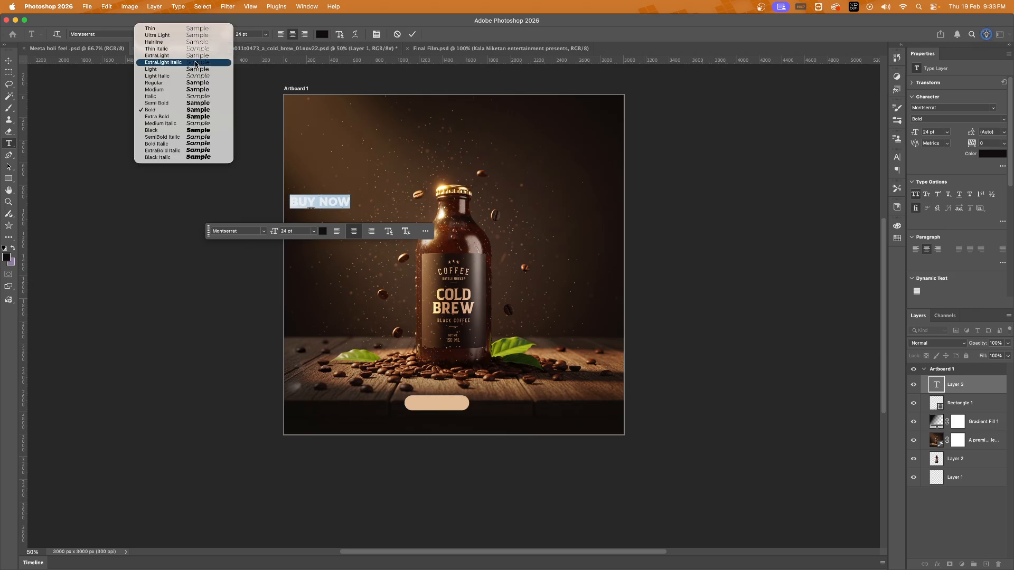
pyautogui.click(172, 91)
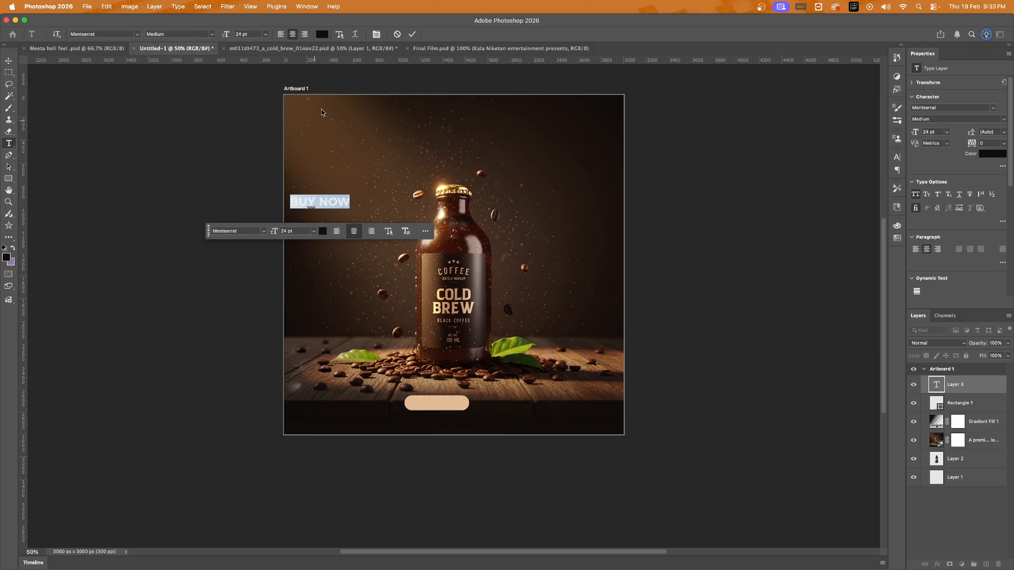
pyautogui.click(322, 34)
pyautogui.click(484, 407)
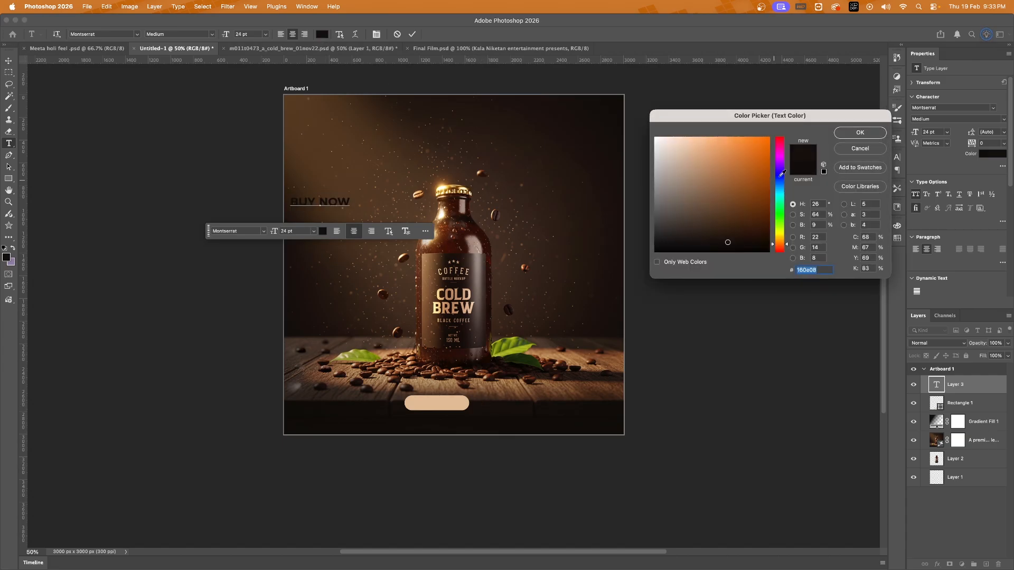
pyautogui.click(865, 133)
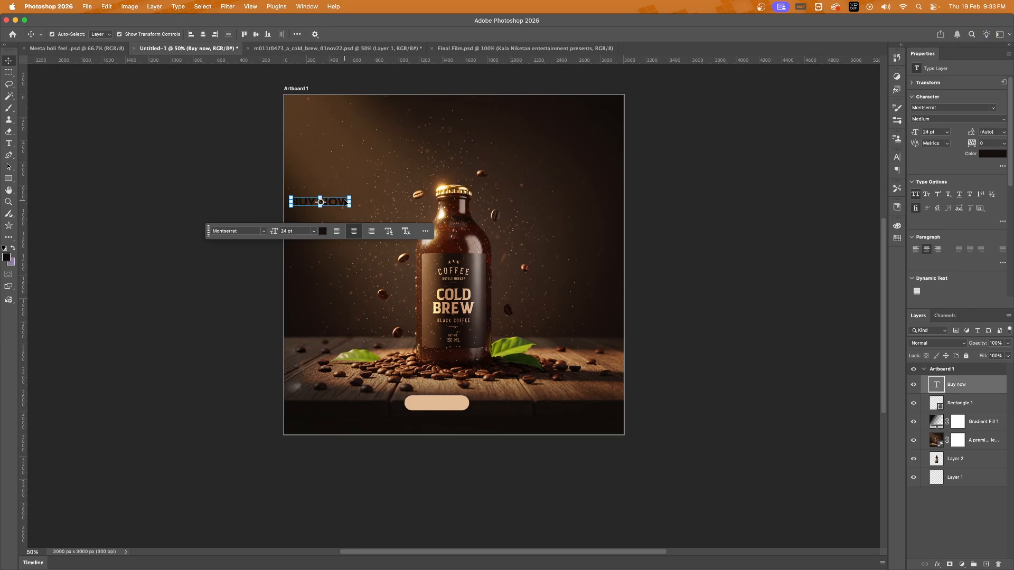
# Step: Move the BUY NOW text onto the tan rounded rectangle and scale the rectangle down to fit around it
pyautogui.moveTo(343, 203); pyautogui.dragTo(463, 403)
pyautogui.click(719, 391)
pyautogui.click(465, 404)
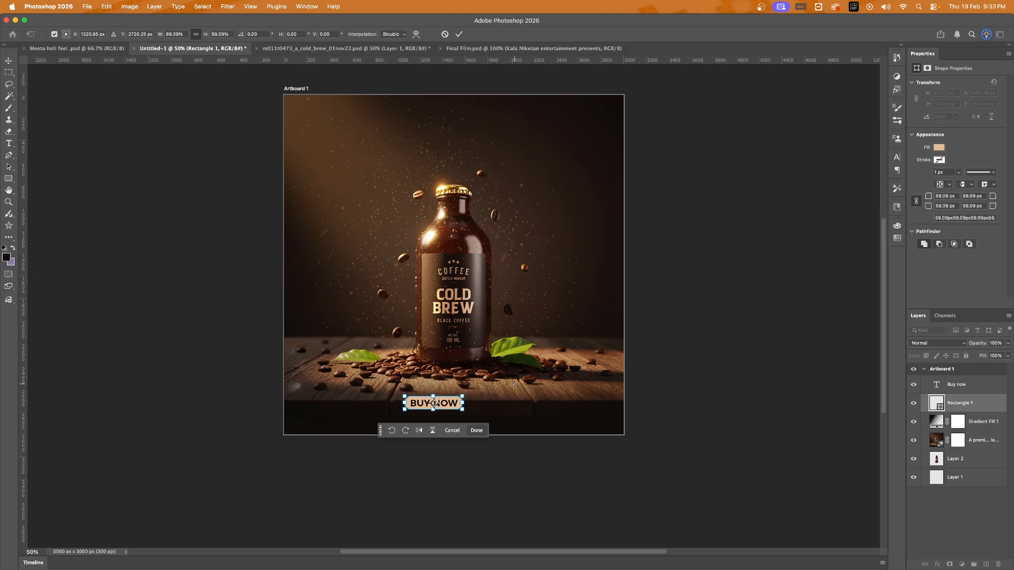
pyautogui.click(707, 361)
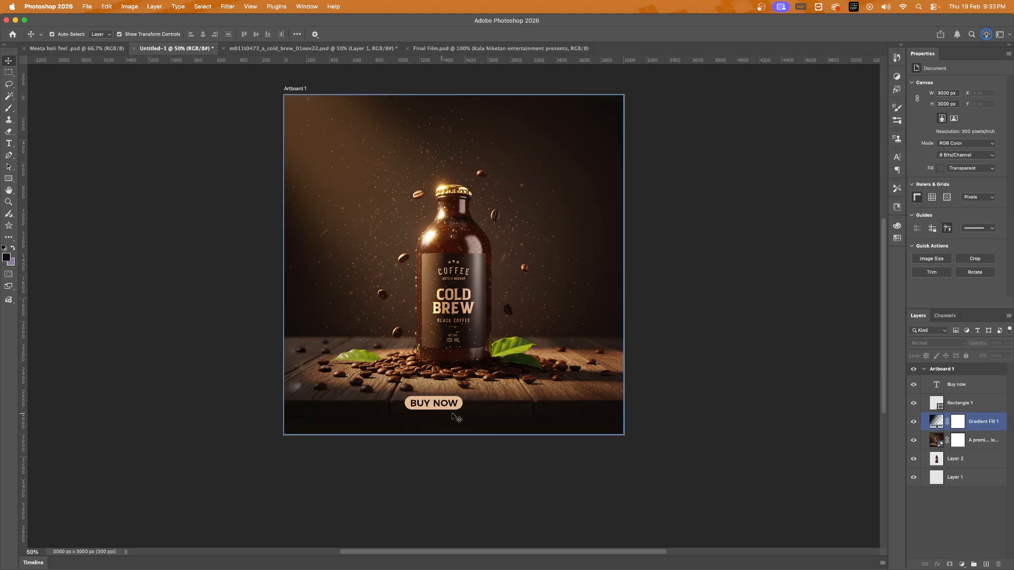
# Step: Reduce the tan button's corner radii to 41.09 px on all four corners
pyautogui.click(460, 407)
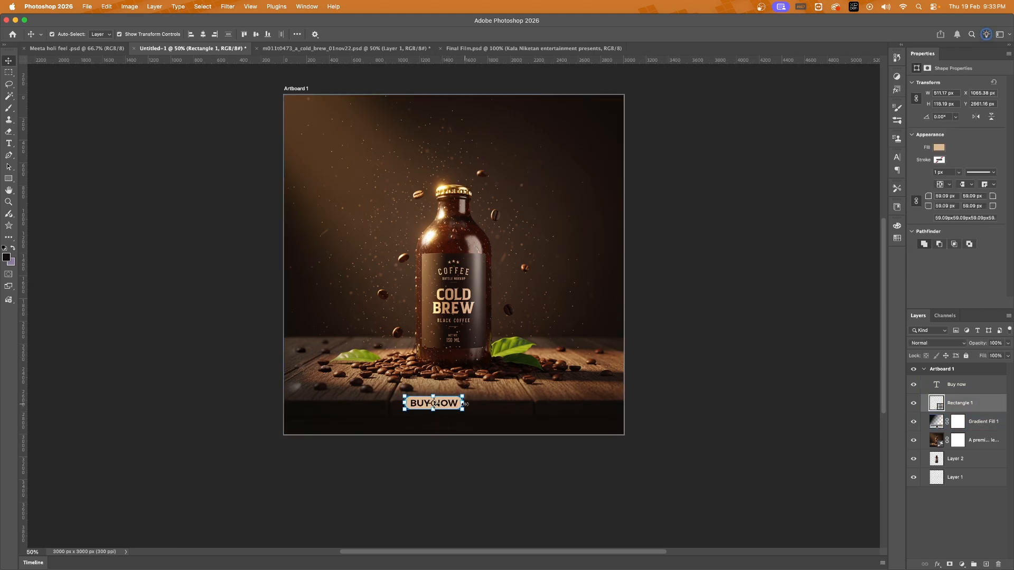
pyautogui.scroll(2, 465, 407)
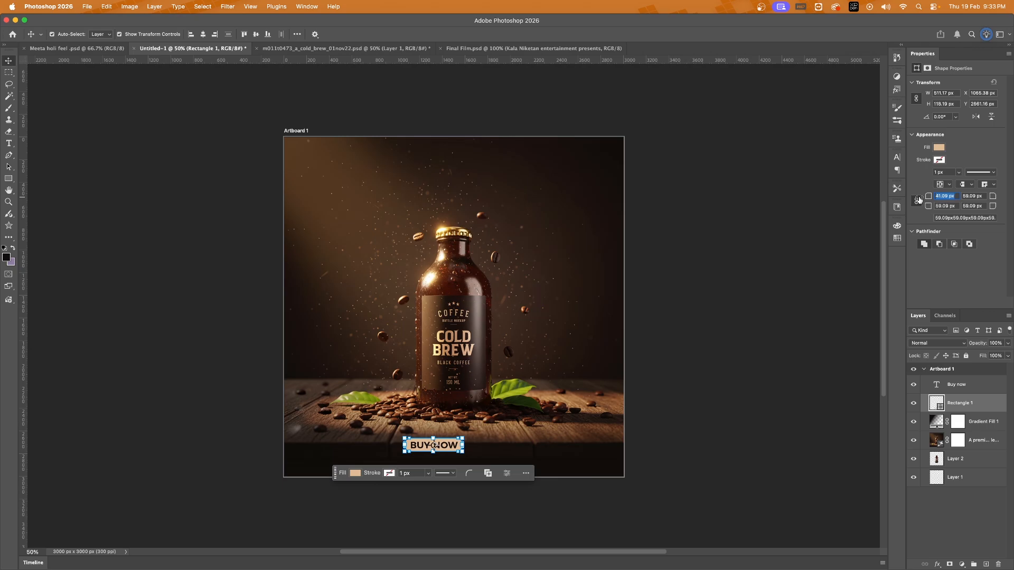
pyautogui.click(757, 343)
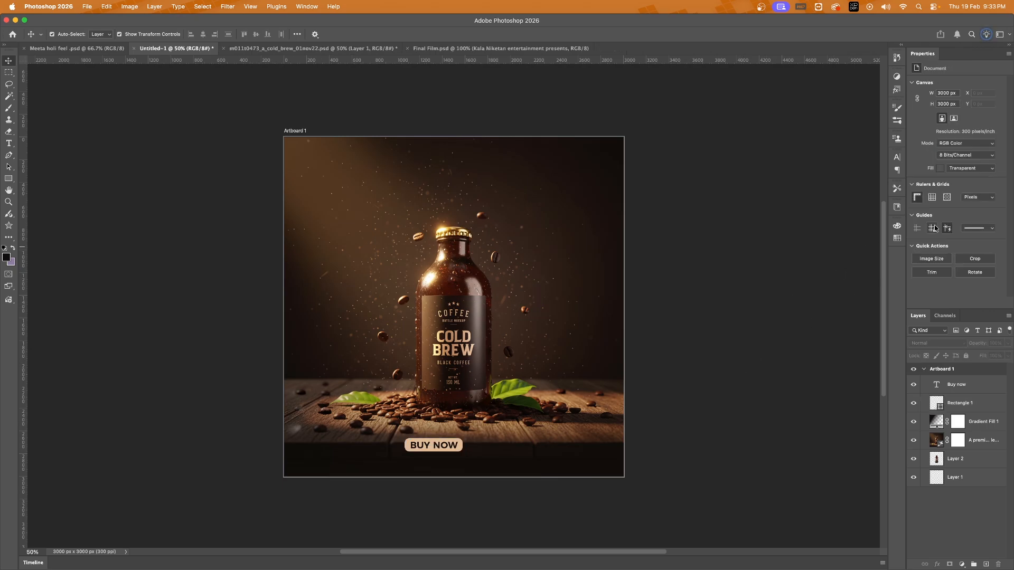
pyautogui.click(460, 451)
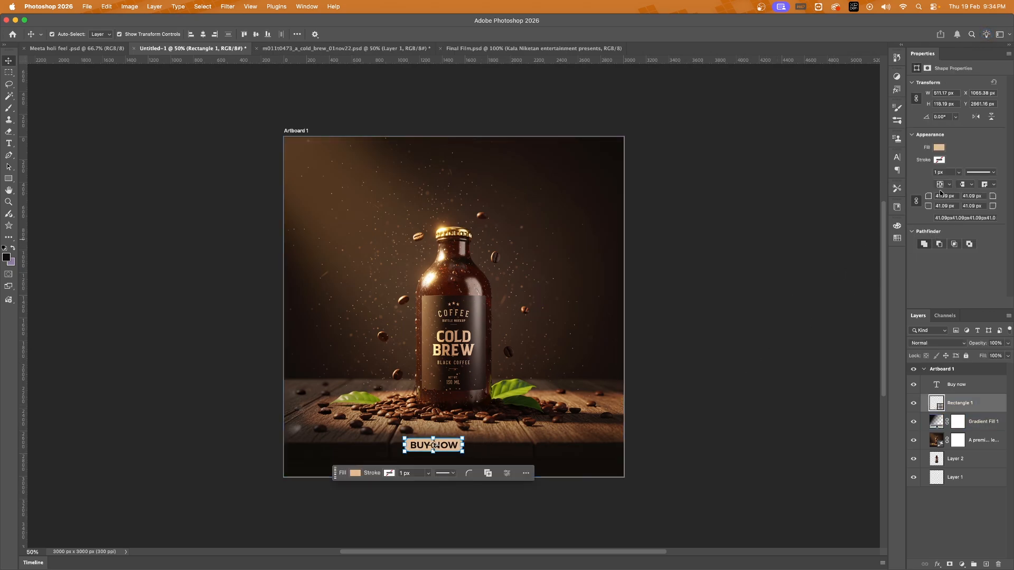
pyautogui.click(660, 365)
# Step: Place the QR code image in the artwork, scale it to about 180 px and position it beside the BUY NOW button
pyautogui.scroll(-3, 614, 401)
pyautogui.click(606, 536)
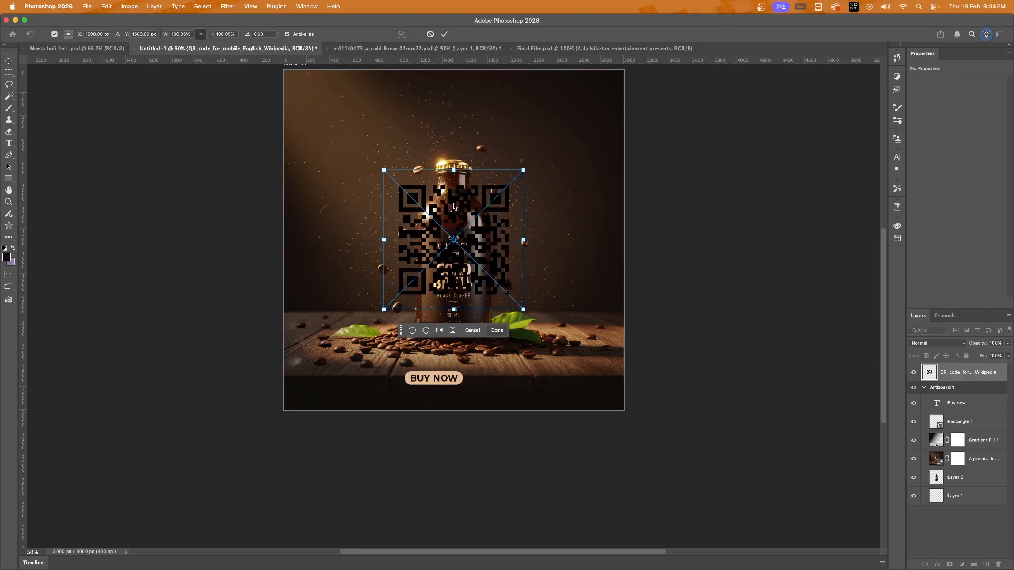
pyautogui.moveTo(453, 170); pyautogui.dragTo(455, 275)
pyautogui.press('Return')
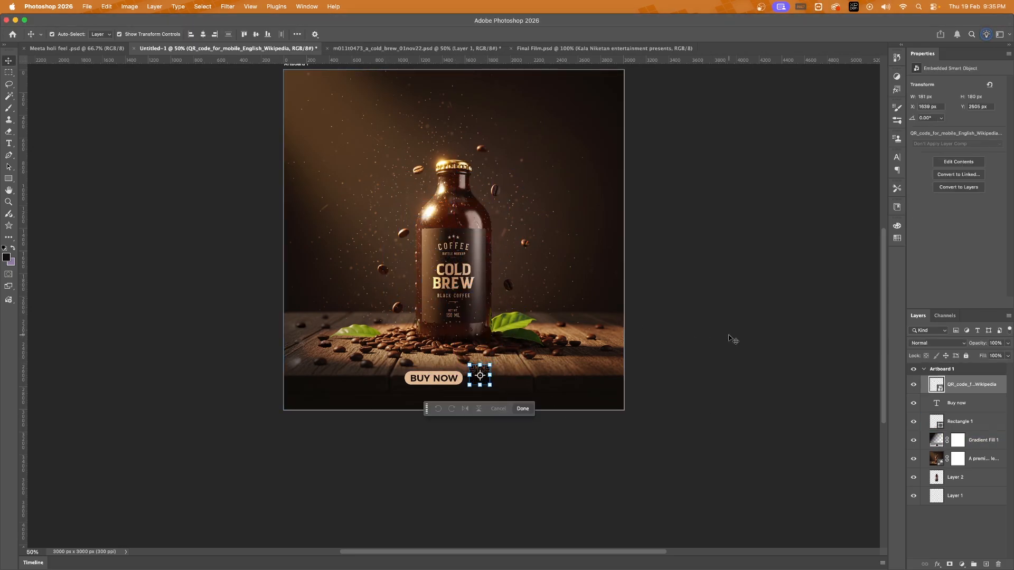
pyautogui.click(731, 340)
# Step: Draw a square about 197 px wide over the QR code, put it behind the code and fill it white
pyautogui.keyDown('super'); pyautogui.click(483, 387); pyautogui.keyUp('super')
pyautogui.keyDown('super'); pyautogui.click(483, 387); pyautogui.keyUp('super')
pyautogui.keyDown('super'); pyautogui.click(483, 387); pyautogui.keyUp('super')
pyautogui.press('u')
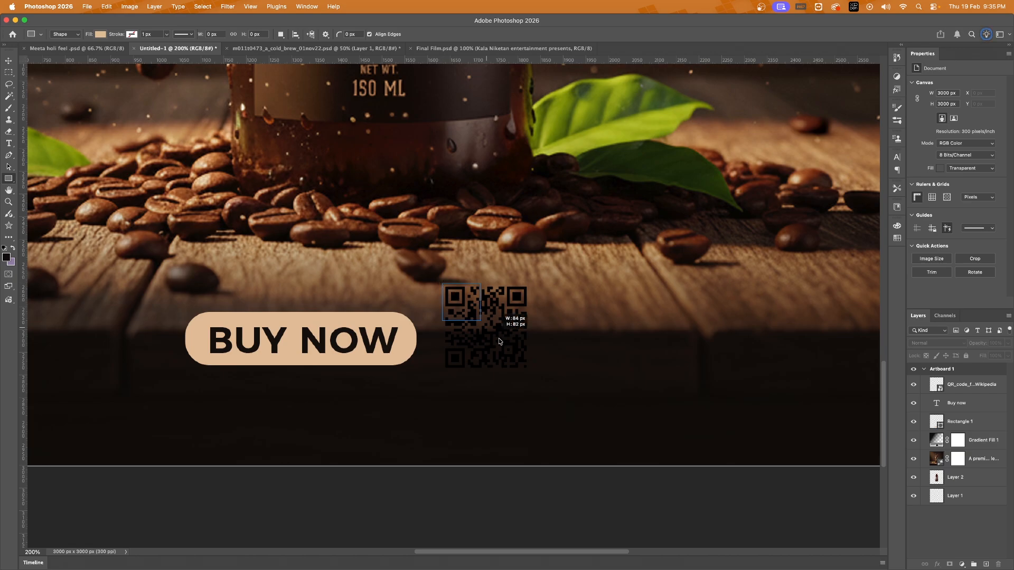
pyautogui.moveTo(531, 373); pyautogui.dragTo(531, 373)
pyautogui.moveTo(961, 388); pyautogui.dragTo(961, 411)
pyautogui.click(100, 35)
pyautogui.click(136, 82)
# Step: Convert the QR code and its white square into one smart object and move it closer to the BUY NOW button
pyautogui.press('v')
pyautogui.keyDown('shift'); pyautogui.click(967, 385); pyautogui.keyUp('shift')
pyautogui.rightClick(969, 386)
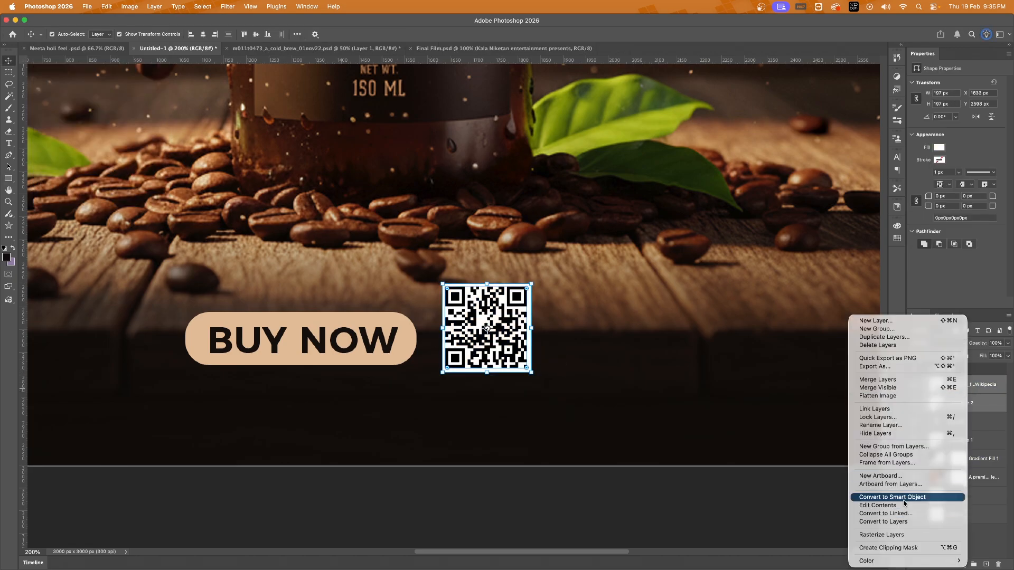
pyautogui.click(896, 496)
pyautogui.moveTo(501, 331); pyautogui.dragTo(489, 335)
# Step: Convert the QR code, BUY NOW text and tan button into a single smart object and centre it horizontally on the artboard
pyautogui.keyDown('super'); pyautogui.click(965, 422); pyautogui.keyUp('super')
pyautogui.keyDown('super'); pyautogui.click(965, 405); pyautogui.keyUp('super')
pyautogui.rightClick(969, 405)
pyautogui.click(899, 435)
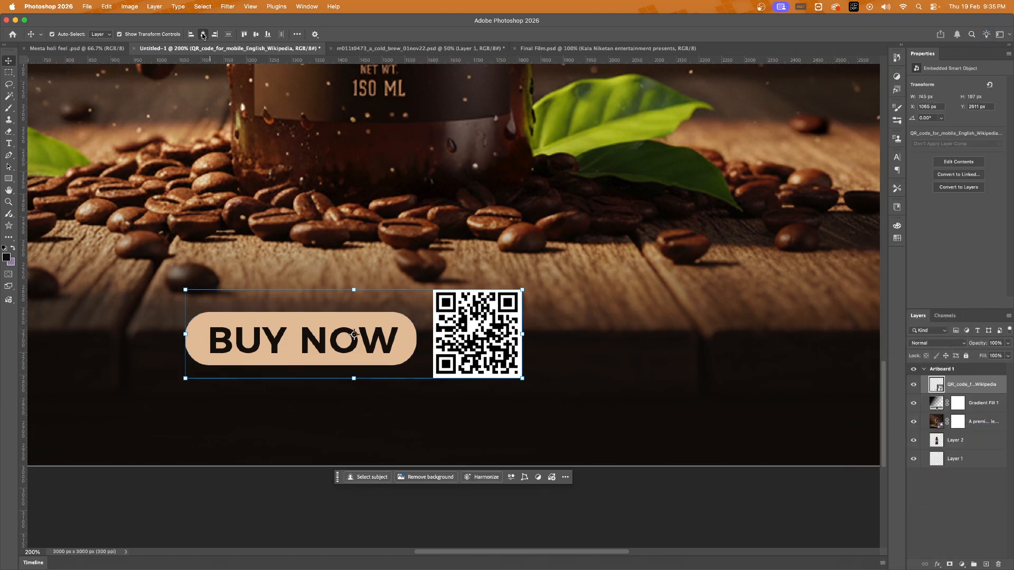
pyautogui.moveTo(347, 335); pyautogui.dragTo(375, 334)
# Step: Add the two-line headline "IT ALL STARTS WITH A / COLD BREW" above the bottle in PT Serif Regular
pyautogui.keyDown('super'); pyautogui.click(422, 243); pyautogui.keyUp('super')
pyautogui.press('super+0')
pyautogui.press('t')
pyautogui.click(379, 187)
pyautogui.hscroll(1, 299, 132)
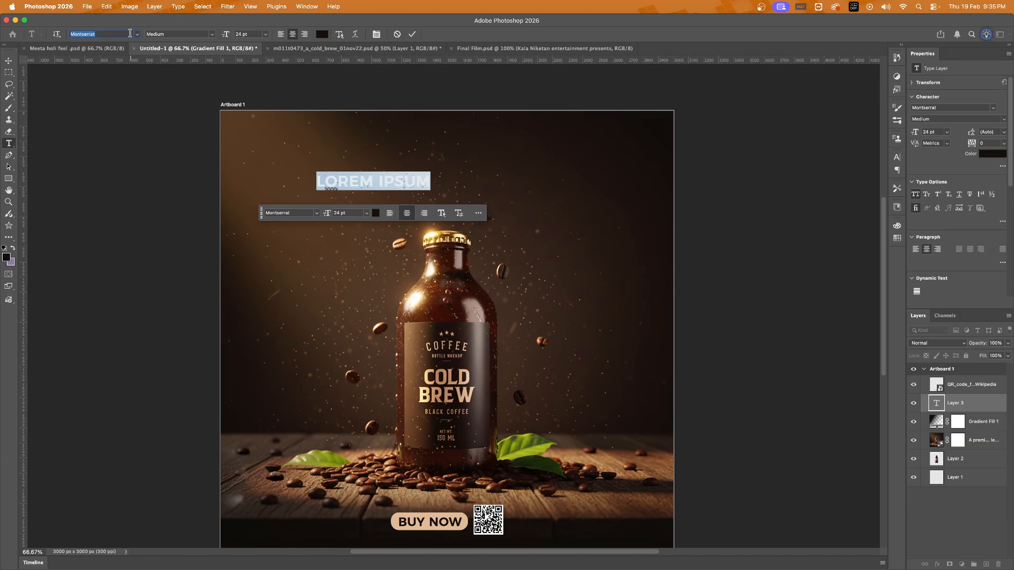
pyautogui.click(136, 34)
pyautogui.scroll(-1, 188, 132)
pyautogui.click(188, 132)
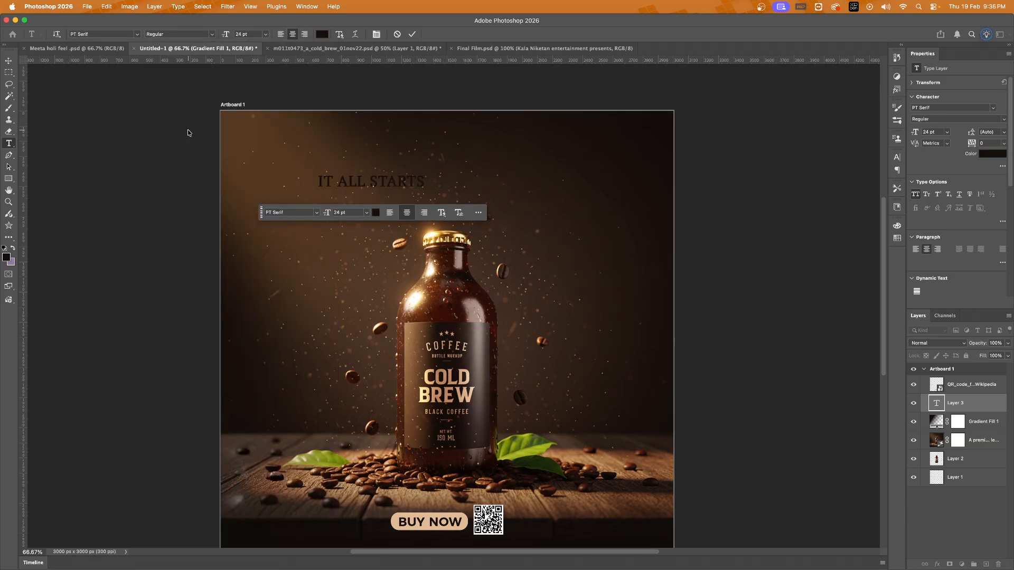
pyautogui.press('Return')
pyautogui.write('COLD BREW')
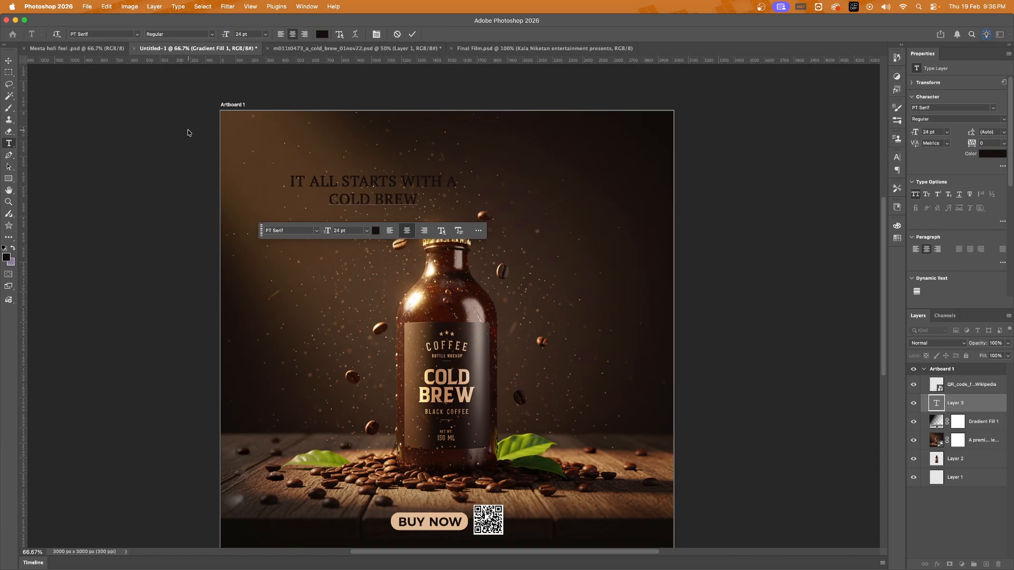
# Step: Turn off all caps for the headline and make its "Cold Brew" line larger and bold
pyautogui.press('super+a')
pyautogui.click(896, 158)
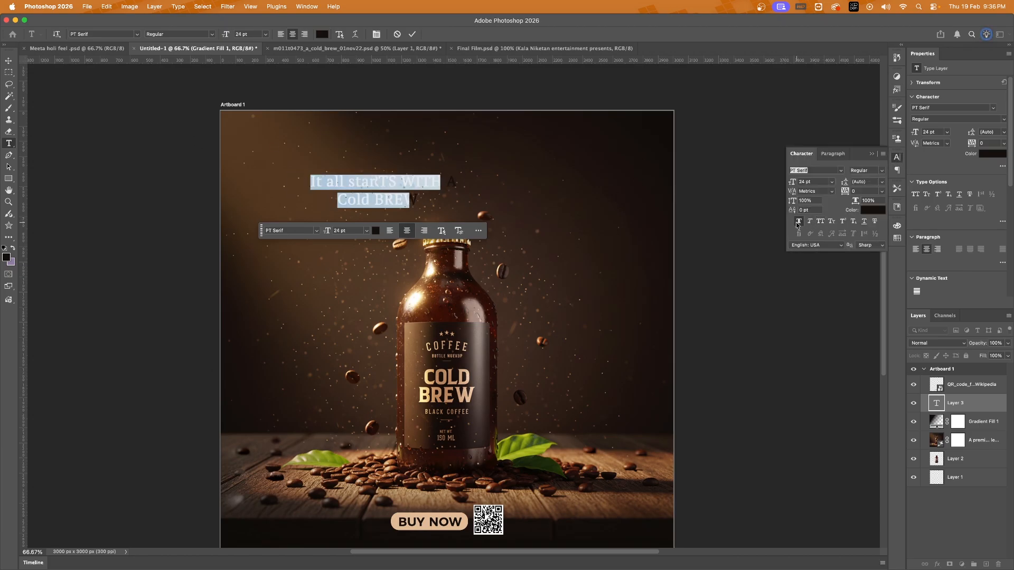
pyautogui.moveTo(230, 37); pyautogui.dragTo(266, 44)
pyautogui.moveTo(438, 213); pyautogui.dragTo(315, 209)
pyautogui.moveTo(222, 36); pyautogui.dragTo(227, 36)
pyautogui.click(212, 34)
pyautogui.click(187, 43)
# Step: Colour the whole headline with the tan sampled from the BUY NOW button and adjust its line spacing
pyautogui.press('super+a')
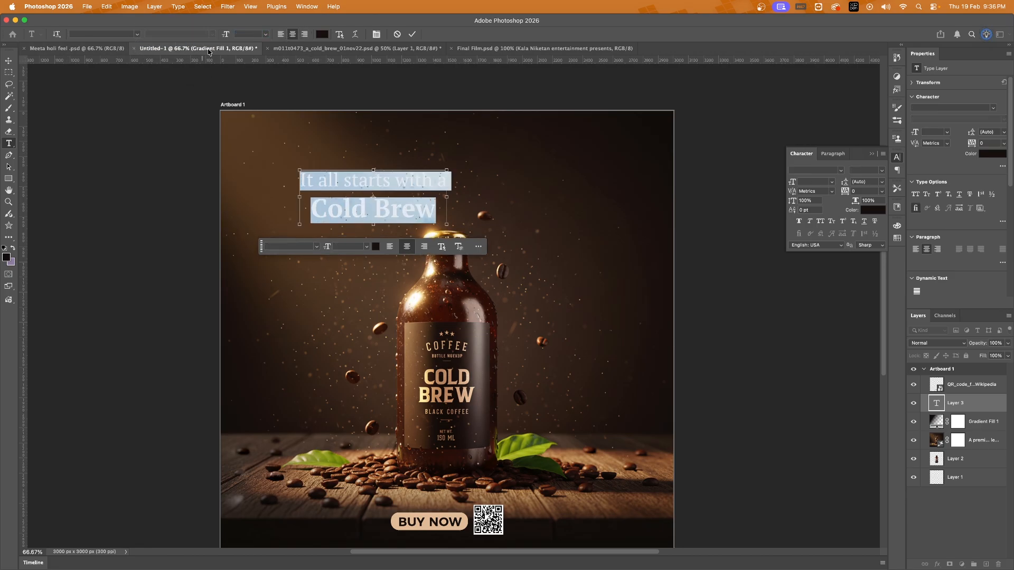
pyautogui.click(322, 34)
pyautogui.click(441, 516)
pyautogui.click(860, 132)
pyautogui.moveTo(844, 185); pyautogui.dragTo(847, 187)
pyautogui.click(212, 148)
# Step: Set the "Cold Brew" line to Bold Italic and fine-tune the spacing between the two headline lines
pyautogui.moveTo(312, 205); pyautogui.dragTo(490, 211)
pyautogui.click(212, 34)
pyautogui.click(187, 51)
pyautogui.moveTo(299, 180); pyautogui.dragTo(465, 182)
pyautogui.moveTo(312, 204); pyautogui.dragTo(471, 203)
pyautogui.moveTo(845, 187); pyautogui.dragTo(847, 187)
pyautogui.press('super+Return')
# Step: Centre the headline above the bottle and scale it up slightly
pyautogui.press('v')
pyautogui.moveTo(446, 194); pyautogui.dragTo(471, 195)
pyautogui.moveTo(424, 200); pyautogui.dragTo(485, 179)
pyautogui.press('Return')
# Step: Right-align the two headline lines and move the headline into the artboard's upper-right corner
pyautogui.doubleClick(495, 167)
pyautogui.press('super+shift+r')
pyautogui.press('super+Return')
pyautogui.press('v')
pyautogui.moveTo(427, 161); pyautogui.dragTo(590, 150)
pyautogui.press('t')
pyautogui.moveTo(513, 178); pyautogui.dragTo(709, 180)
pyautogui.press('super+Return')
pyautogui.press('v')
# Step: Add a text line containing the contact e-mail address and phone number, set in Montserrat Regular
pyautogui.scroll(-8, 705, 265)
pyautogui.click(46, 231)
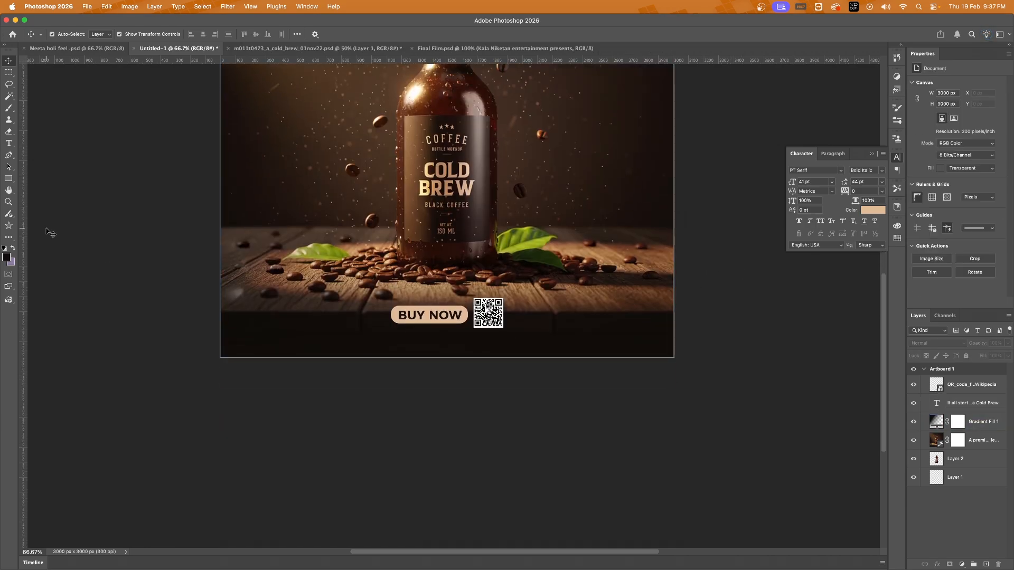
pyautogui.click(280, 226)
pyautogui.write('Info')
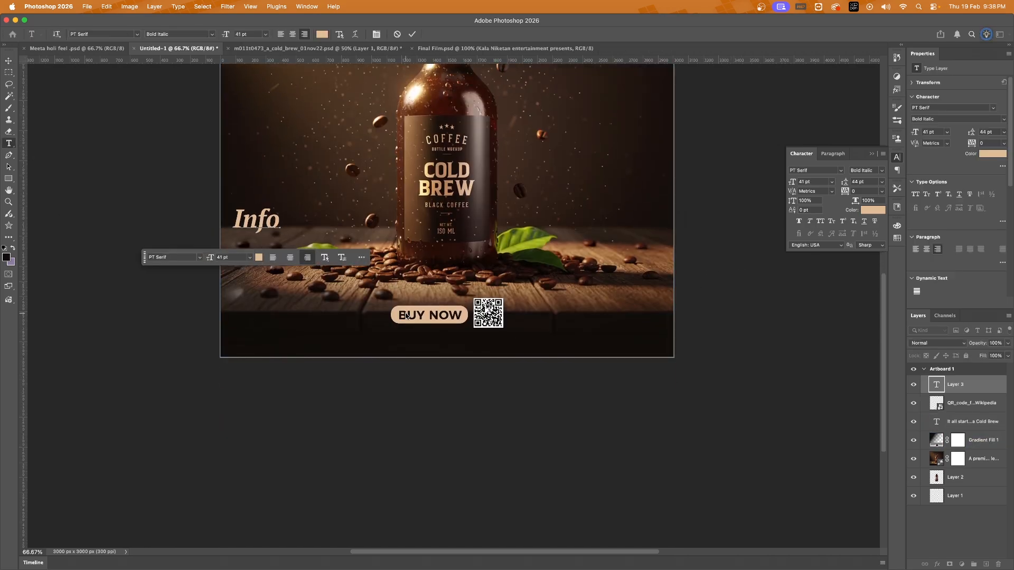
pyautogui.write('@examp')
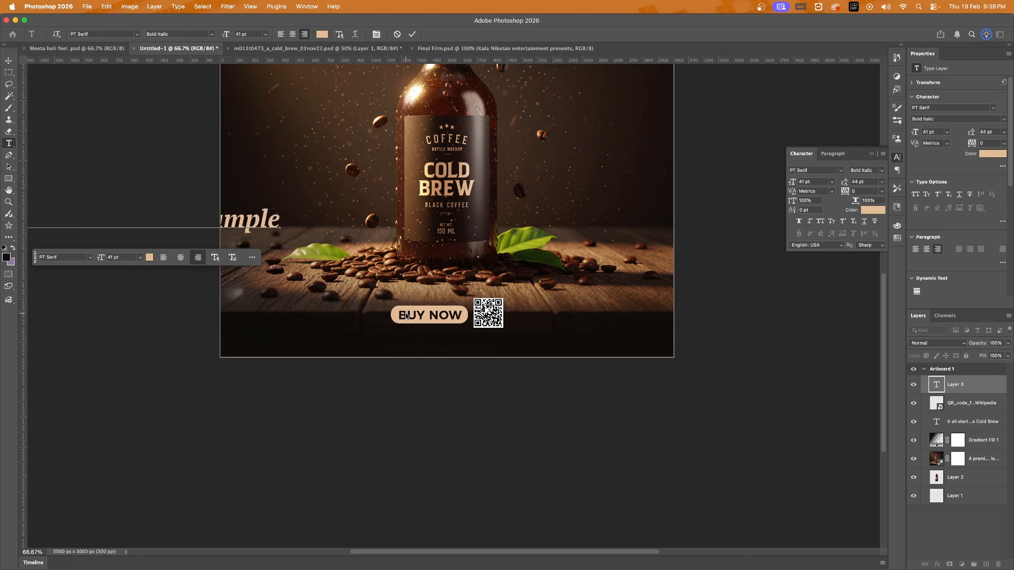
pyautogui.press('super+a')
pyautogui.click(137, 34)
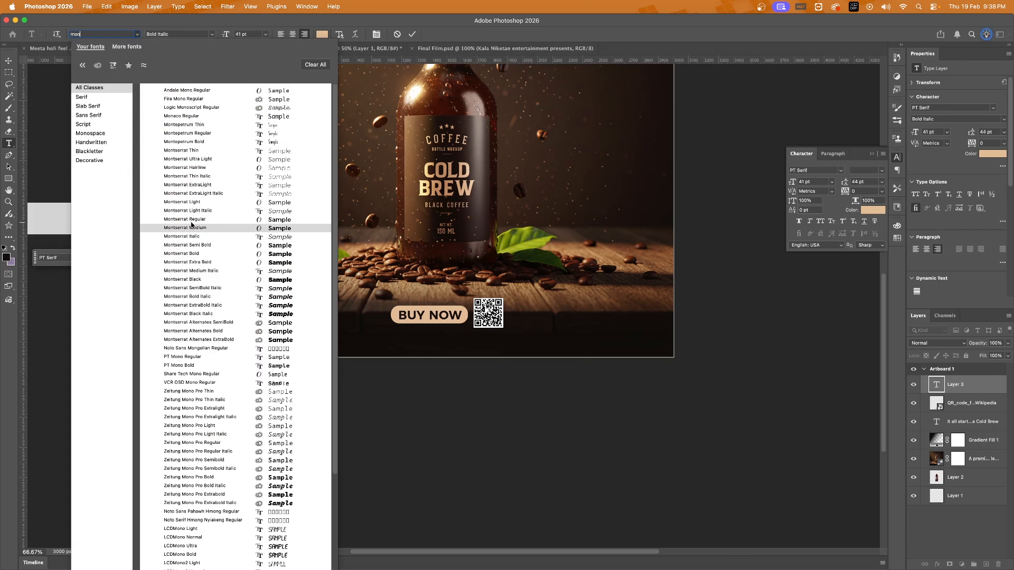
pyautogui.click(275, 222)
pyautogui.click(276, 221)
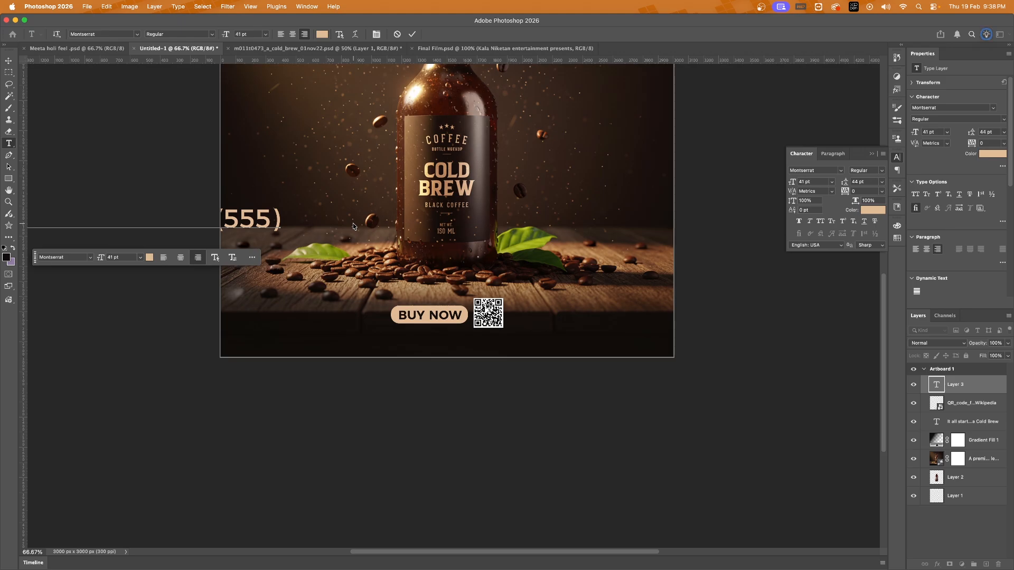
pyautogui.press('super+Return')
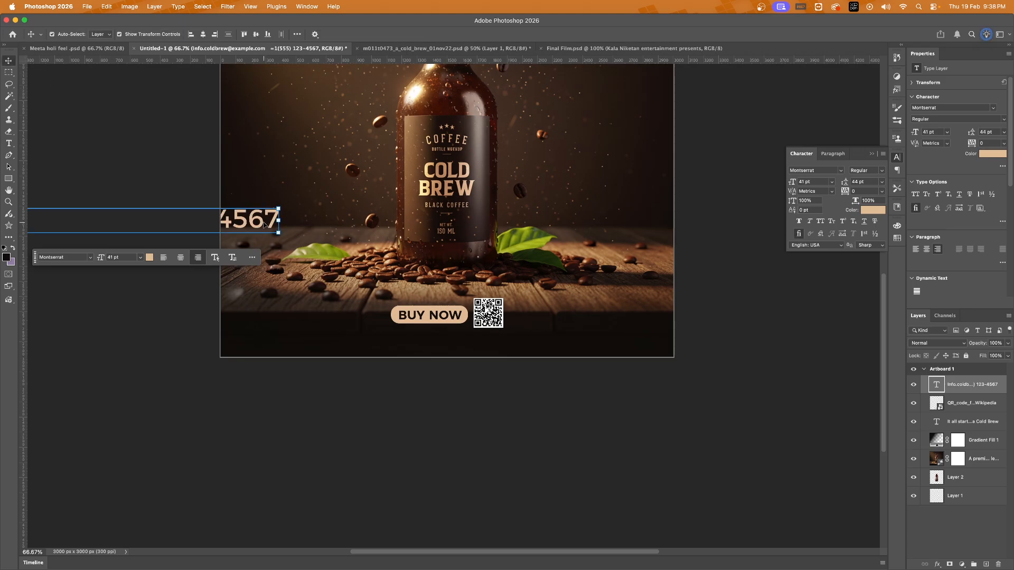
# Step: Bring the contact line fully onto the artboard and set its font size to 14 pt
pyautogui.moveTo(277, 221); pyautogui.dragTo(652, 260)
pyautogui.click(445, 256)
pyautogui.press('super+a')
pyautogui.moveTo(226, 34); pyautogui.dragTo(215, 42)
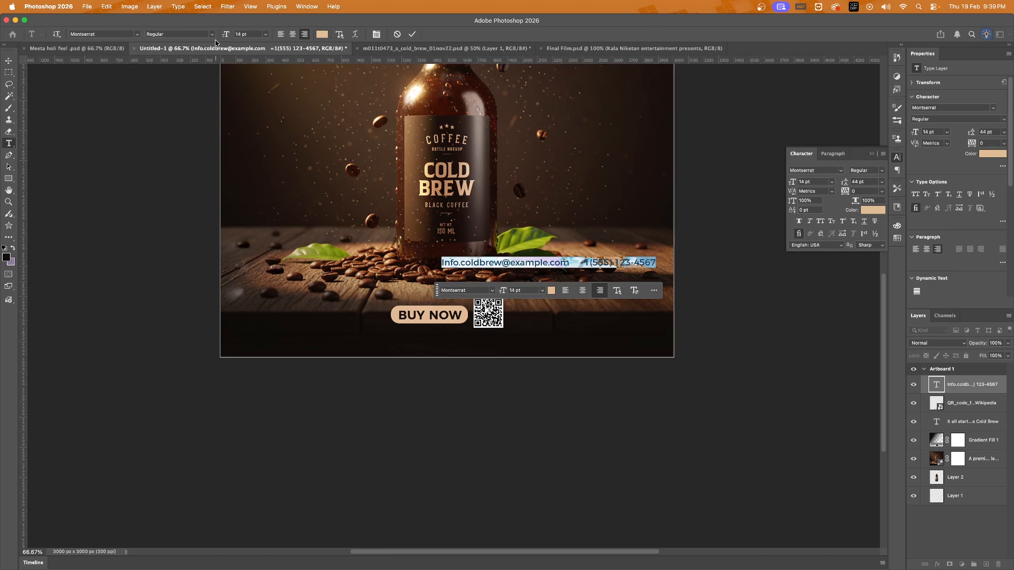
pyautogui.click(707, 224)
# Step: Move the contact line below the BUY NOW button and QR code and centre it horizontally
pyautogui.moveTo(626, 263); pyautogui.dragTo(536, 342)
pyautogui.click(203, 34)
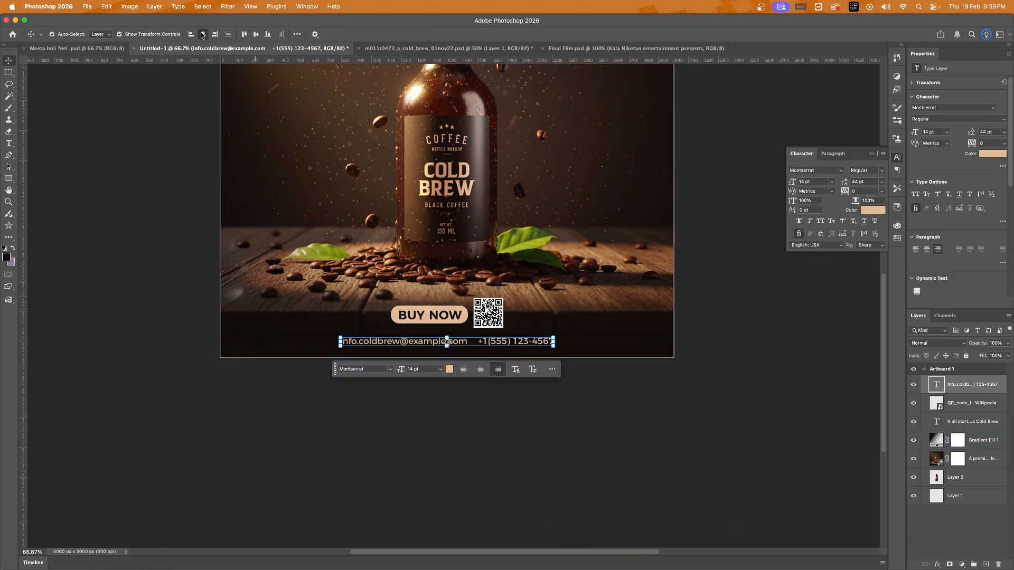
pyautogui.click(710, 301)
pyautogui.scroll(5, 520, 289)
pyautogui.scroll(-5, 520, 288)
pyautogui.scroll(-1, 521, 280)
pyautogui.click(498, 359)
pyautogui.moveTo(508, 347); pyautogui.dragTo(541, 381)
pyautogui.click(201, 150)
pyautogui.press('super+z')
# Step: Nudge the BUY NOW and QR code group slightly down towards the contact line
pyautogui.click(498, 360)
pyautogui.press('Down')
pyautogui.press('Down')
pyautogui.press('Down')
pyautogui.press('Down')
pyautogui.press('Down')
pyautogui.press('Down')
pyautogui.press('Down')
pyautogui.press('Down')
pyautogui.press('Down')
pyautogui.press('Down')
pyautogui.press('Down')
pyautogui.press('Down')
pyautogui.press('Down')
pyautogui.press('Down')
# Step: Scale the contact line and the BUY NOW and QR code group together to about 94%
pyautogui.keyDown('shift'); pyautogui.click(947, 386); pyautogui.keyUp('shift')
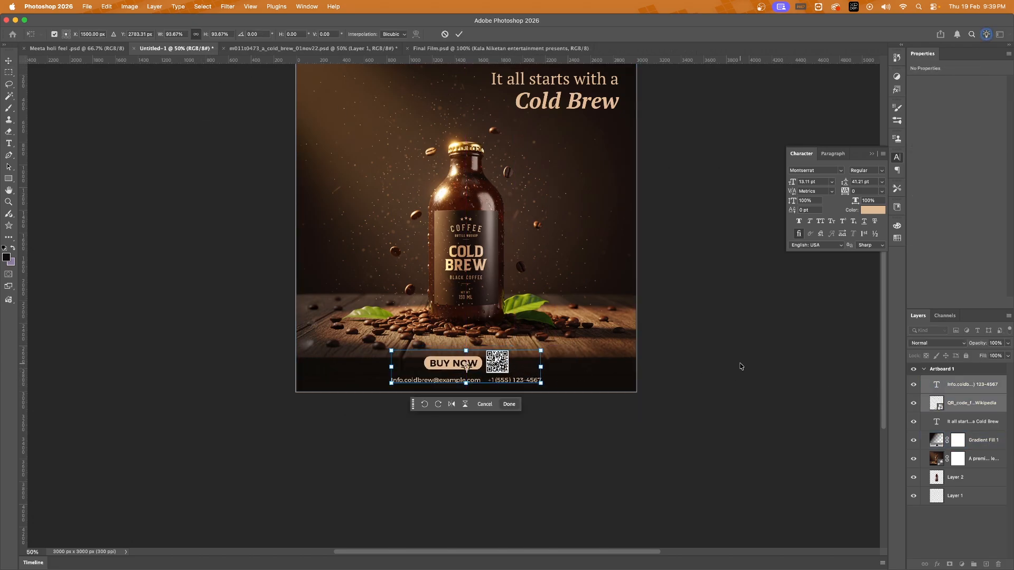
pyautogui.click(739, 366)
pyautogui.scroll(5, 614, 266)
pyautogui.scroll(-4, 614, 266)
pyautogui.moveTo(592, 166); pyautogui.dragTo(594, 159)
pyautogui.press('super+z')
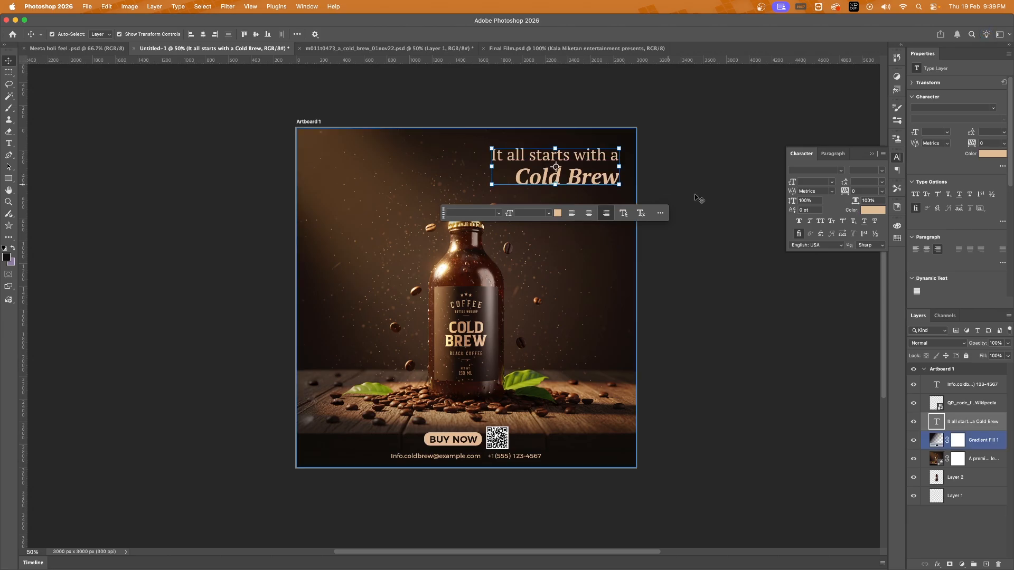
pyautogui.click(668, 188)
# Step: Switch to Chrome, search Freepik for "icon download" and browse the results
pyautogui.moveTo(614, 564)
pyautogui.click(720, 550)
pyautogui.write('icon download')
pyautogui.press('Return')
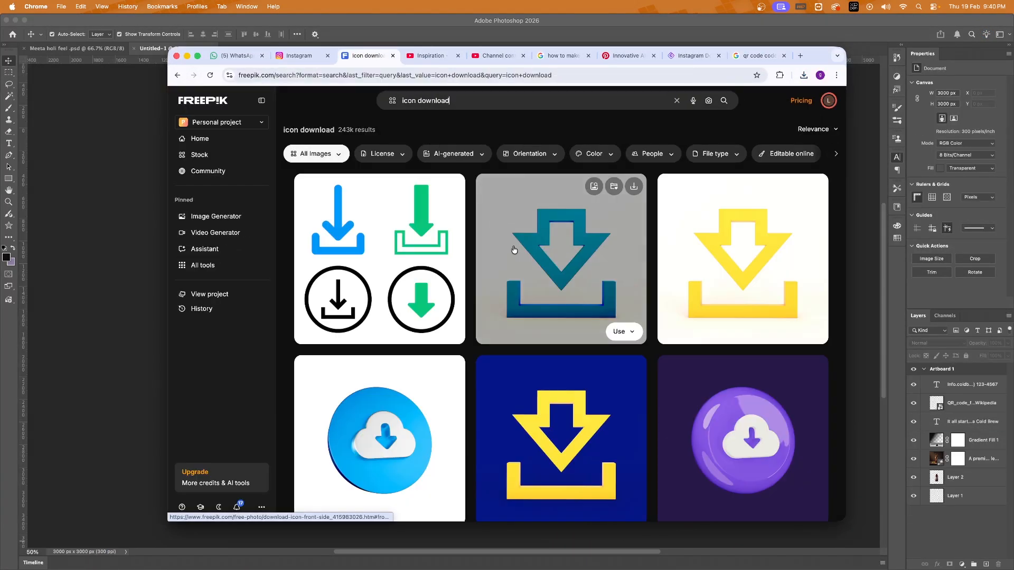
pyautogui.scroll(-6, 415, 93)
# Step: Change the Freepik search to "icon instadownload" and look through the Instagram icons
pyautogui.click(415, 100)
pyautogui.write('insta')
pyautogui.press('Return')
pyautogui.scroll(-1, 759, 213)
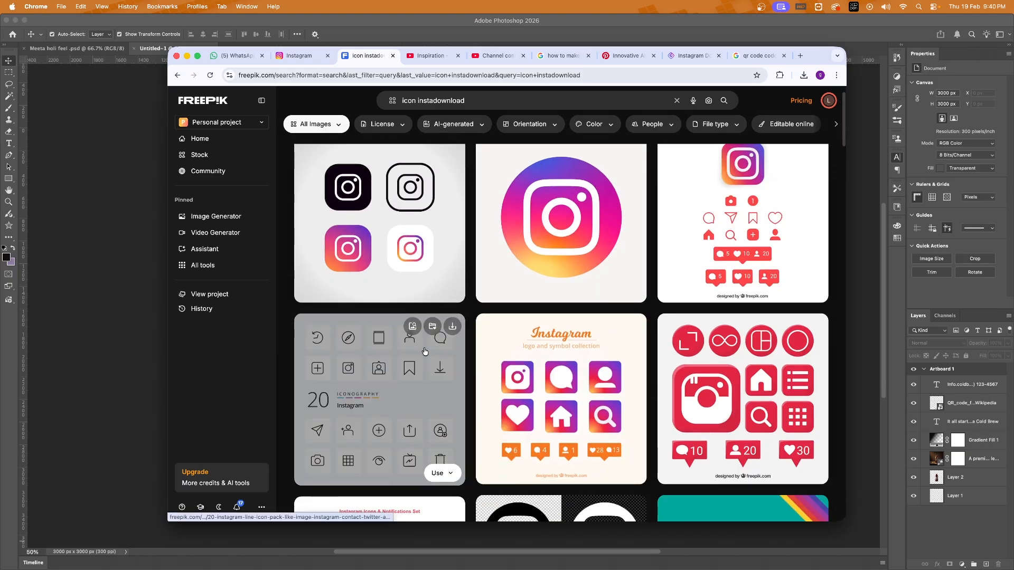
pyautogui.scroll(1, 581, 206)
pyautogui.scroll(-7, 583, 231)
# Step: Search Freepik for "call icon" and bring the black handset image with blue signal waves into the Photoshop artboard
pyautogui.moveTo(473, 99); pyautogui.dragTo(334, 98)
pyautogui.write('call icon')
pyautogui.press('Return')
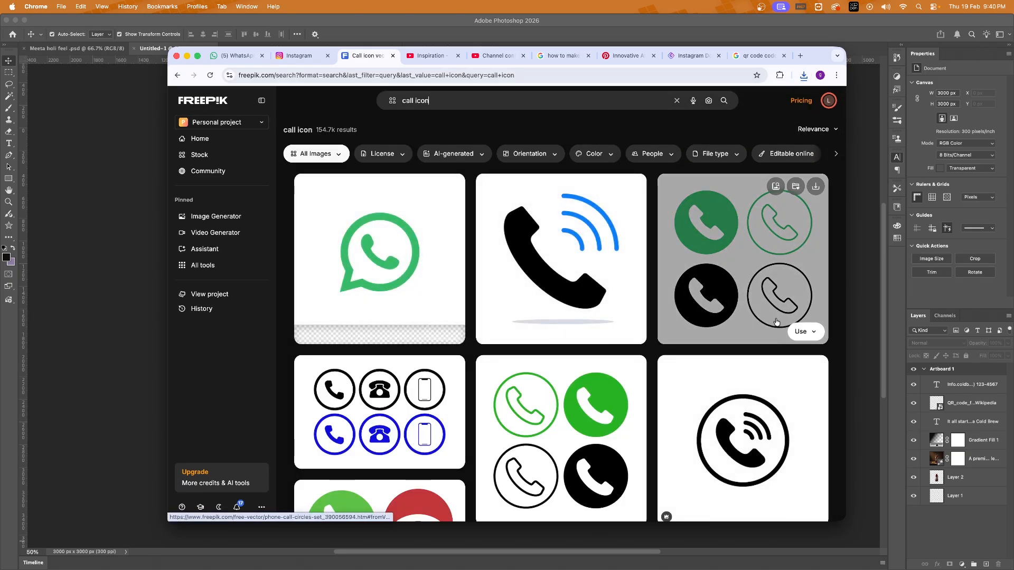
pyautogui.click(655, 24)
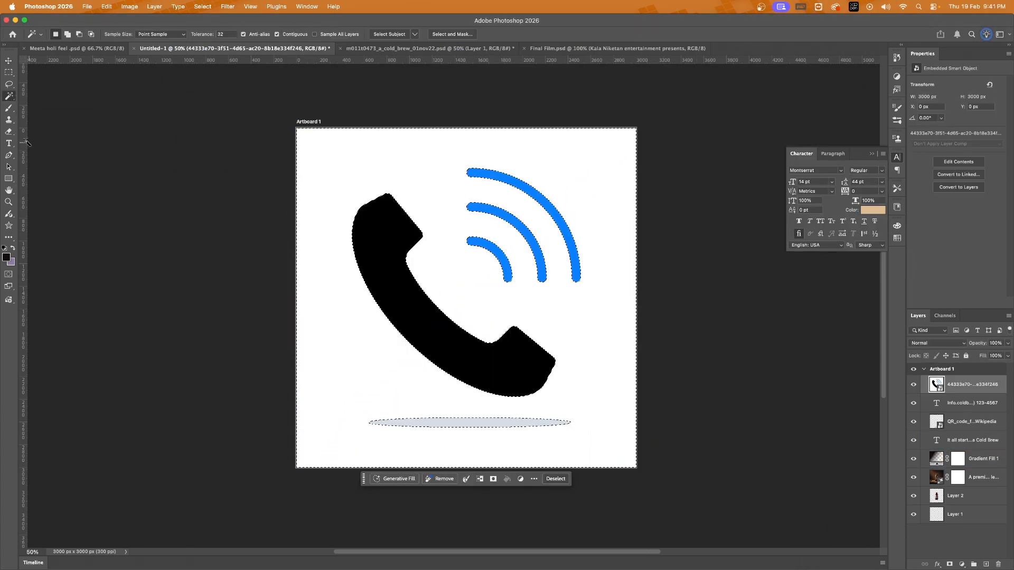
# Step: Rasterize the call icon image and erase its selected white background and grey shadow with the Eraser
pyautogui.click(9, 132)
pyautogui.click(439, 308)
pyautogui.click(483, 213)
pyautogui.hscroll(-2, 480, 188)
pyautogui.moveTo(348, 158)
pyautogui.mouseDown()
pyautogui.moveTo(479, 188)
pyautogui.moveTo(353, 253)
pyautogui.moveTo(270, 418)
pyautogui.mouseUp()
pyautogui.press('cmd+d')
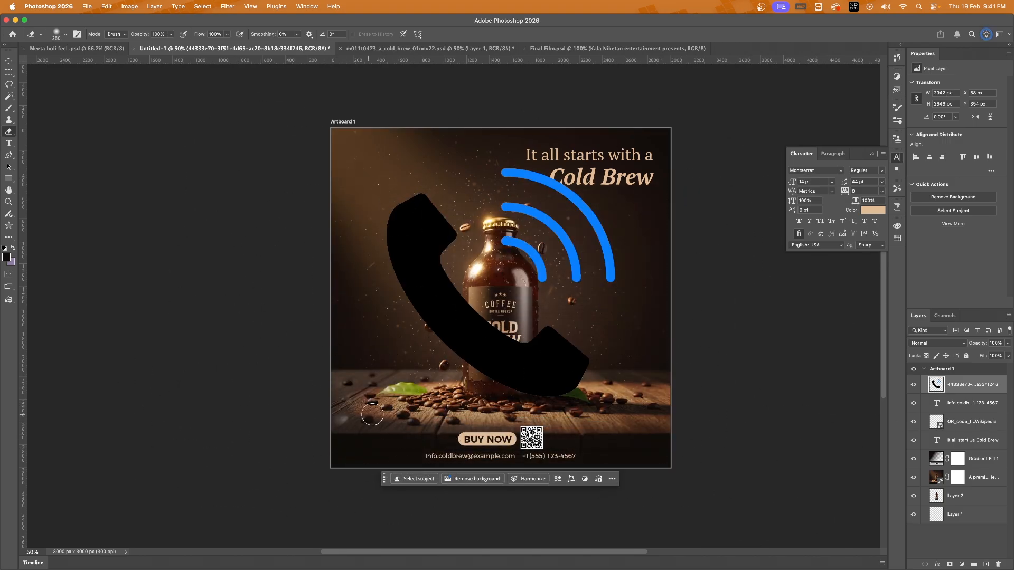
# Step: Convert the call icon layer to a Smart Object
pyautogui.click(8, 60)
pyautogui.rightClick(965, 385)
pyautogui.click(896, 504)
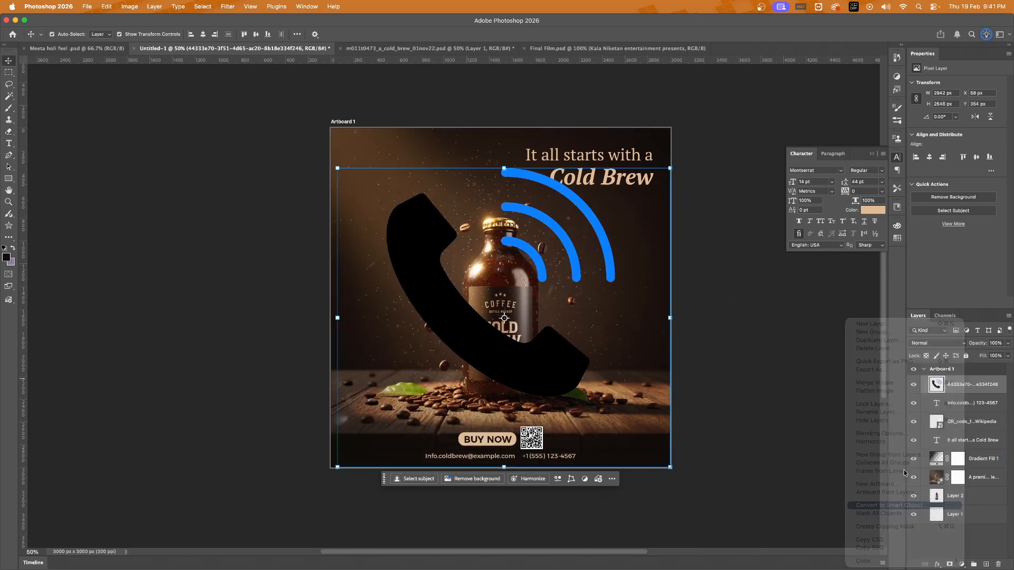
# Step: Add a Color Overlay to the call icon using the BUY NOW button's tan, #e0bb95
pyautogui.rightClick(965, 385)
pyautogui.click(883, 369)
pyautogui.click(495, 230)
pyautogui.click(678, 140)
pyautogui.click(514, 440)
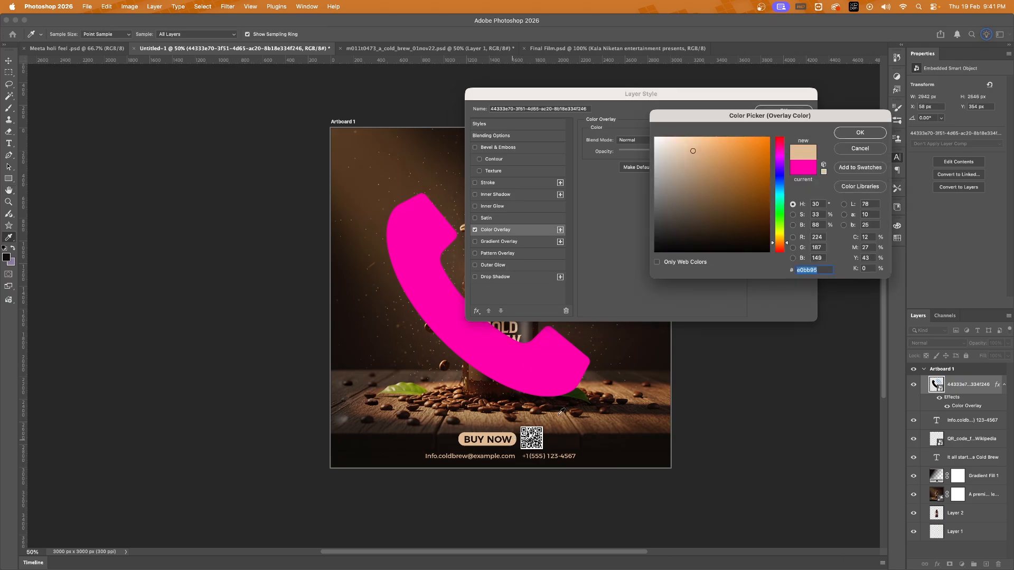
pyautogui.click(860, 132)
pyautogui.click(766, 111)
# Step: Scale the call icon down to about 2.4% and place it in front of the phone number in the contact line
pyautogui.moveTo(670, 165); pyautogui.dragTo(352, 454)
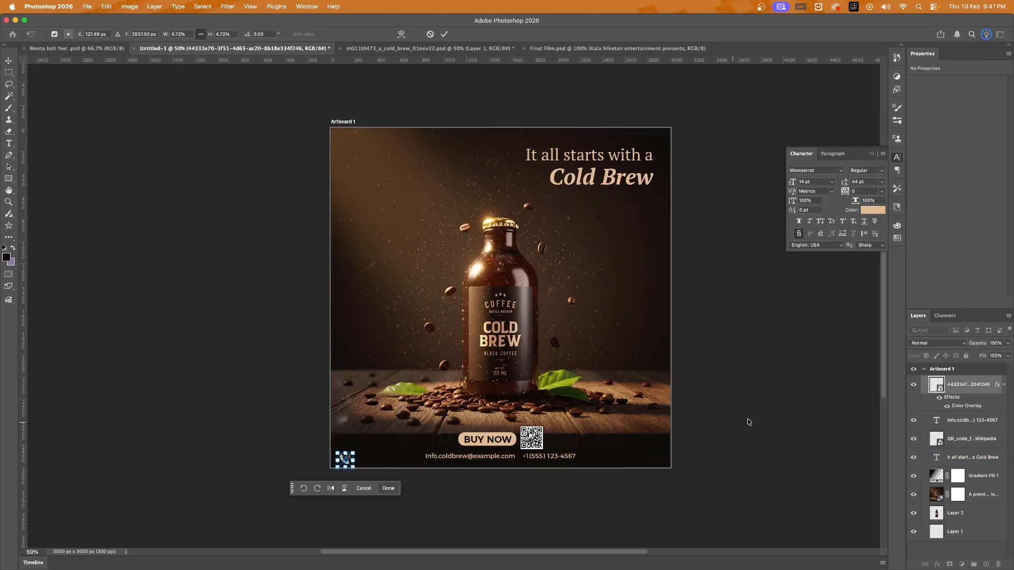
pyautogui.hscroll(-1, 343, 455)
pyautogui.keyDown('super'); pyautogui.click(343, 454); pyautogui.keyUp('super')
pyautogui.moveTo(686, 338); pyautogui.dragTo(385, 297)
pyautogui.keyDown('alt'); pyautogui.keyDown('super'); pyautogui.click(324, 299); pyautogui.keyUp('super'); pyautogui.keyUp('alt')
pyautogui.moveTo(131, 297); pyautogui.dragTo(827, 285)
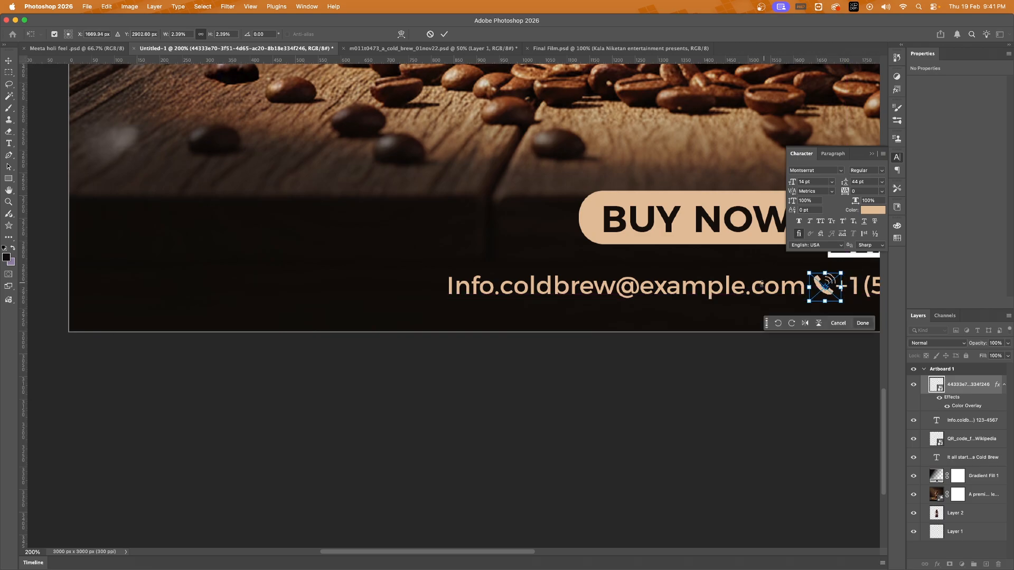
pyautogui.press('Return')
# Step: Widen the gap between the e-mail and phone number, centre the contact text horizontally and fit the call icon into the gap
pyautogui.click(638, 362)
pyautogui.moveTo(682, 348); pyautogui.dragTo(440, 343)
pyautogui.doubleClick(587, 278)
pyautogui.click(700, 395)
pyautogui.moveTo(584, 281); pyautogui.dragTo(590, 289)
pyautogui.click(720, 286)
pyautogui.click(203, 34)
pyautogui.scroll(-1, 658, 337)
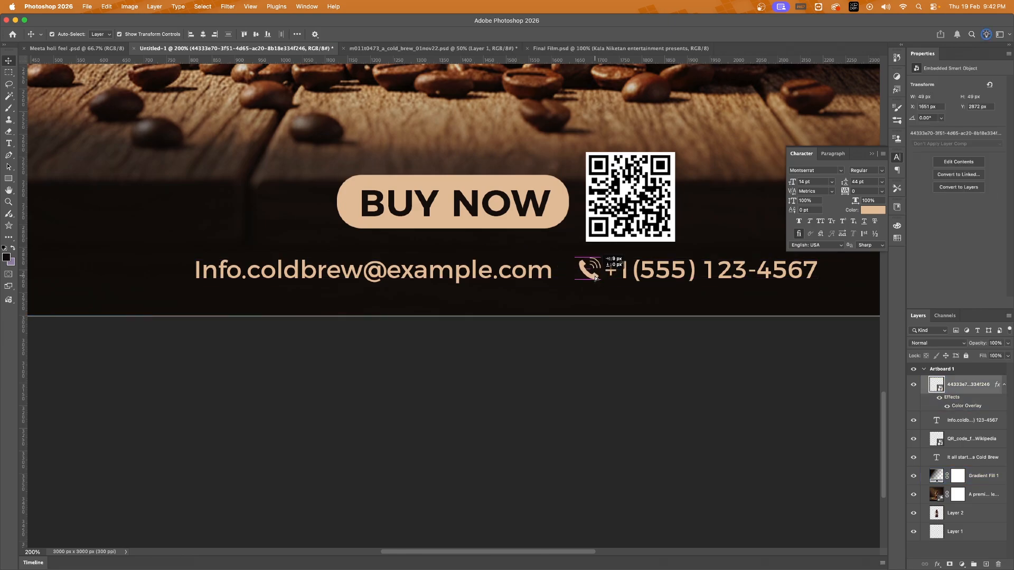
pyautogui.click(663, 339)
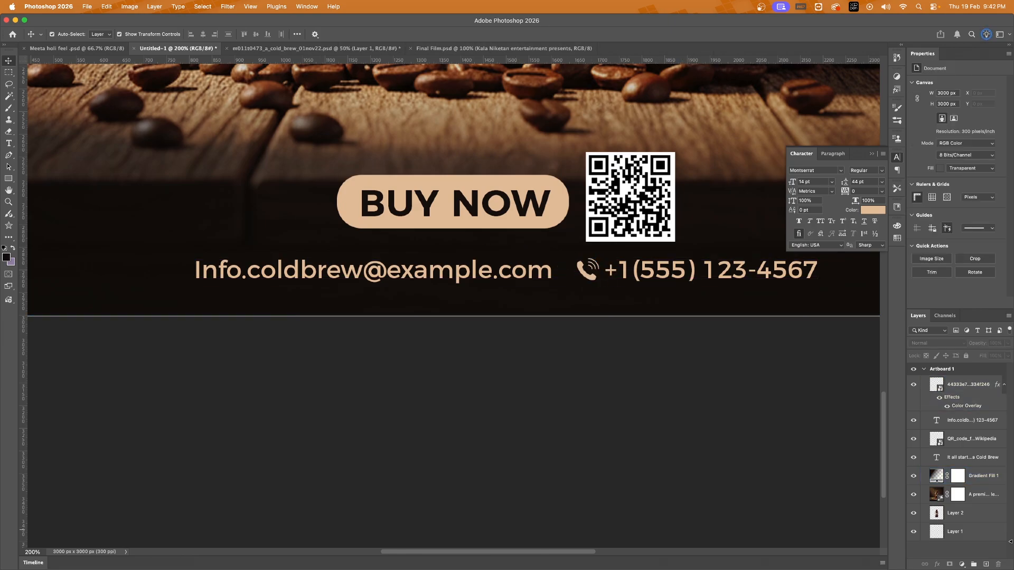
# Step: Bring the 121.jpg sheet of four Instagram icons into the artboard and place it at full size
pyautogui.press('super+Tab')
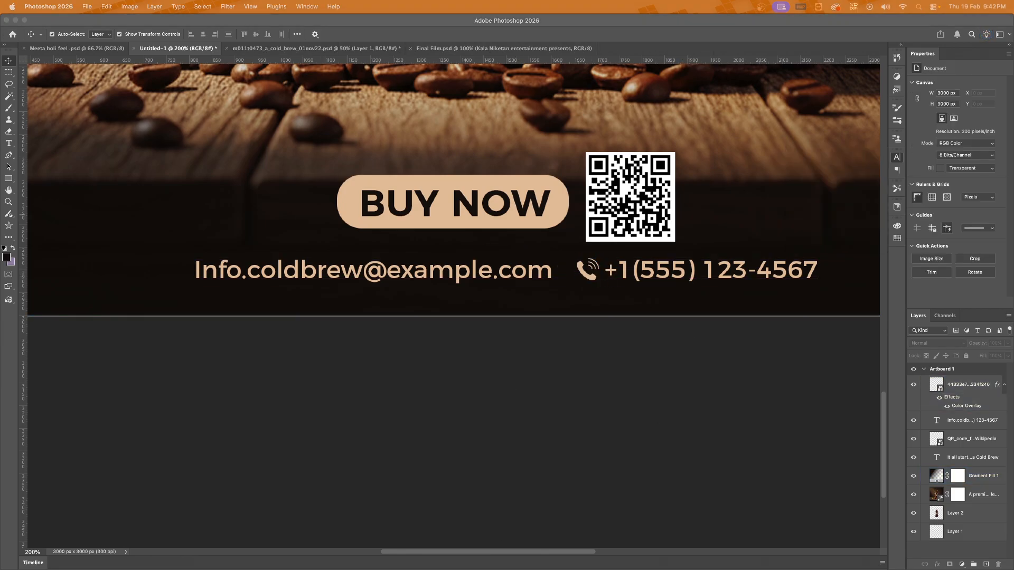
pyautogui.moveTo(1, 200); pyautogui.dragTo(299, 179)
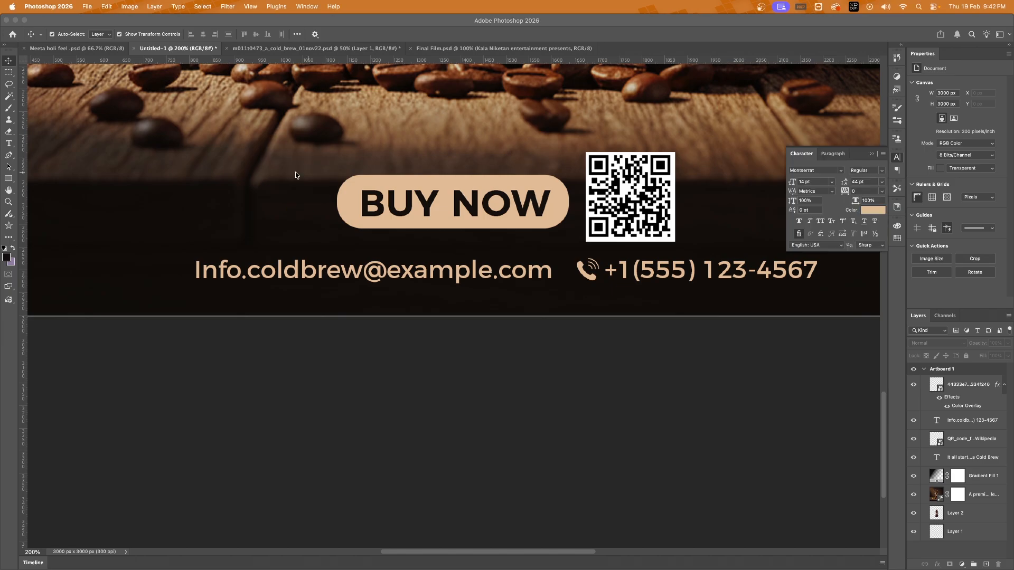
pyautogui.scroll(-4, 362, 169)
pyautogui.moveTo(439, 303); pyautogui.dragTo(448, 212)
pyautogui.press('Return')
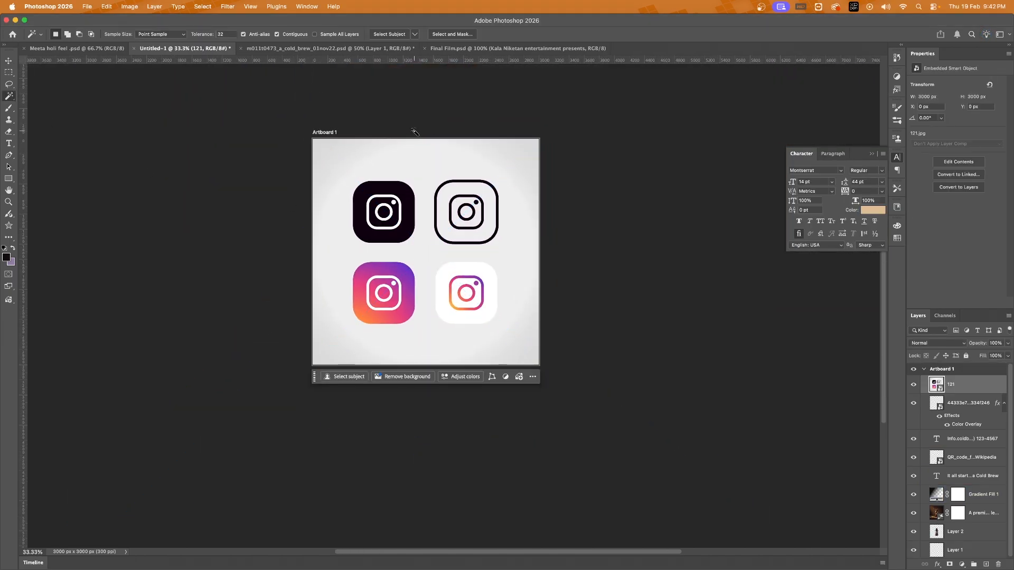
# Step: Select the background around the Instagram icons, rasterize the layer and erase the selection with a 2300 px eraser
pyautogui.keyDown('shift'); pyautogui.click(477, 220); pyautogui.keyUp('shift')
pyautogui.press('e')
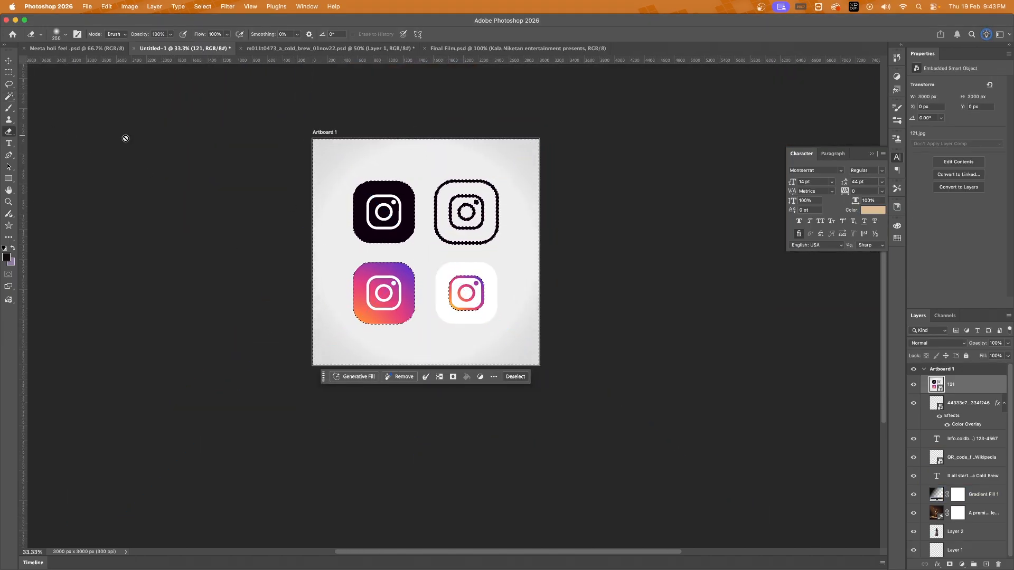
pyautogui.click(438, 257)
pyautogui.press('Return')
pyautogui.press(']')
pyautogui.press(']')
pyautogui.press(']')
pyautogui.press(']')
pyautogui.press(']')
pyautogui.press(']')
pyautogui.press(']')
pyautogui.press(']')
pyautogui.press(']')
pyautogui.press(']')
pyautogui.press(']')
pyautogui.press(']')
pyautogui.press(']')
pyautogui.press(']')
pyautogui.press(']')
pyautogui.moveTo(528, 169)
pyautogui.mouseDown()
pyautogui.moveTo(181, 215)
pyautogui.moveTo(475, 270)
pyautogui.mouseUp()
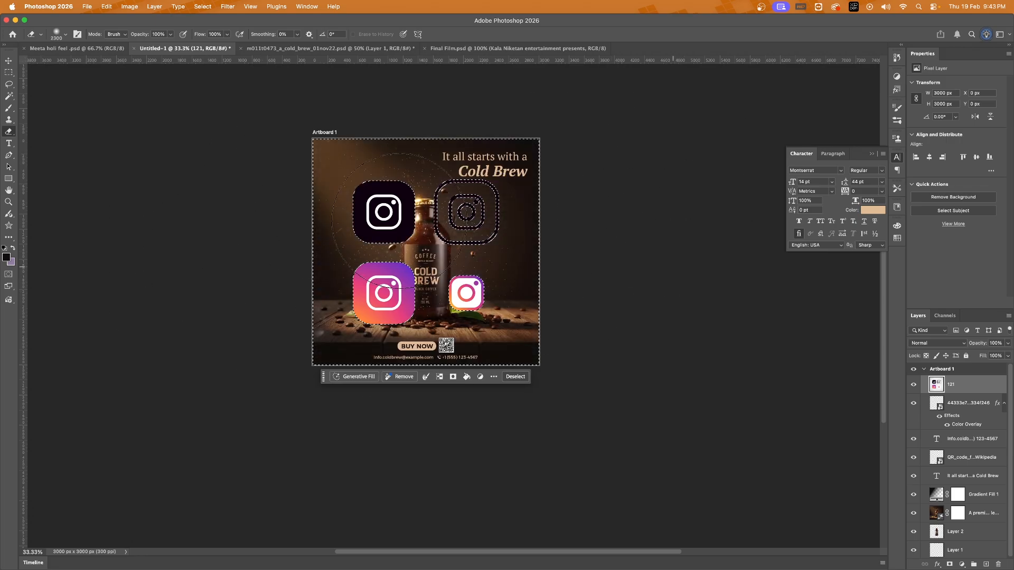
pyautogui.press('super+d')
# Step: Erase the other three Instagram icons with a different eraser brush, keeping only the black outlined one
pyautogui.click(58, 35)
pyautogui.click(59, 113)
pyautogui.moveTo(291, 191)
pyautogui.mouseDown()
pyautogui.moveTo(308, 197)
pyautogui.moveTo(376, 316)
pyautogui.moveTo(426, 320)
pyautogui.mouseUp()
pyautogui.hscroll(-1, 426, 320)
pyautogui.press('super+z')
pyautogui.moveTo(357, 202); pyautogui.dragTo(417, 318)
# Step: Scale down the outlined Instagram icon and give it a Color Overlay in the contact line's tan
pyautogui.press('v')
pyautogui.moveTo(546, 139); pyautogui.dragTo(417, 250)
pyautogui.press('Return')
pyautogui.rightClick(976, 390)
pyautogui.click(919, 432)
pyautogui.click(500, 229)
pyautogui.click(783, 111)
# Step: Scale the Instagram icon to about 51% and place it in front of the e-mail in the contact line
pyautogui.keyDown('super'); pyautogui.click(427, 260); pyautogui.keyUp('super')
pyautogui.keyDown('super'); pyautogui.click(426, 260); pyautogui.keyUp('super')
pyautogui.keyDown('super'); pyautogui.click(427, 260); pyautogui.keyUp('super')
pyautogui.moveTo(387, 326); pyautogui.dragTo(580, 122)
pyautogui.moveTo(508, 70); pyautogui.dragTo(505, 171)
pyautogui.press('super+t')
pyautogui.moveTo(460, 303); pyautogui.dragTo(432, 335)
pyautogui.moveTo(410, 369); pyautogui.dragTo(442, 369)
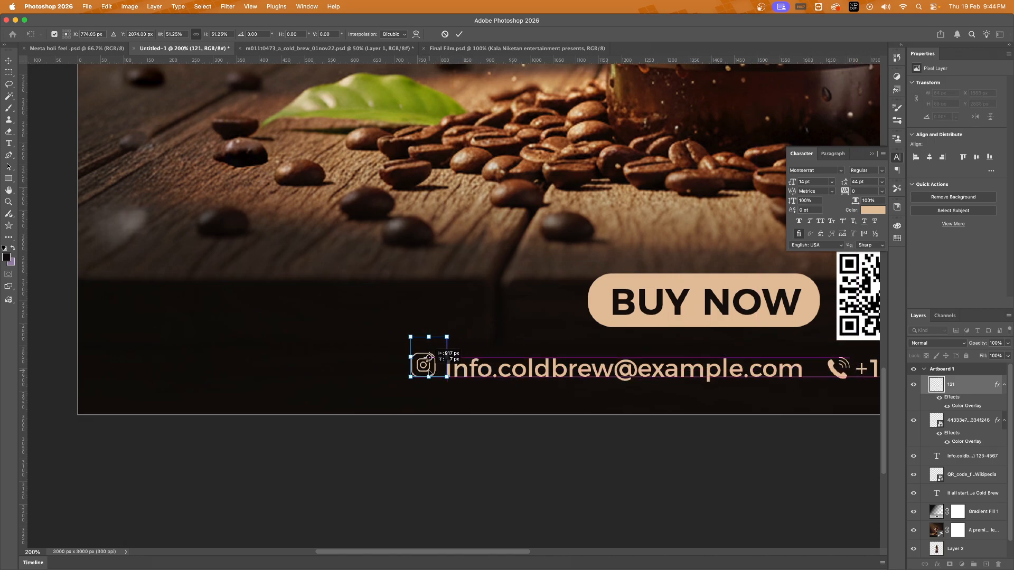
pyautogui.press('Return')
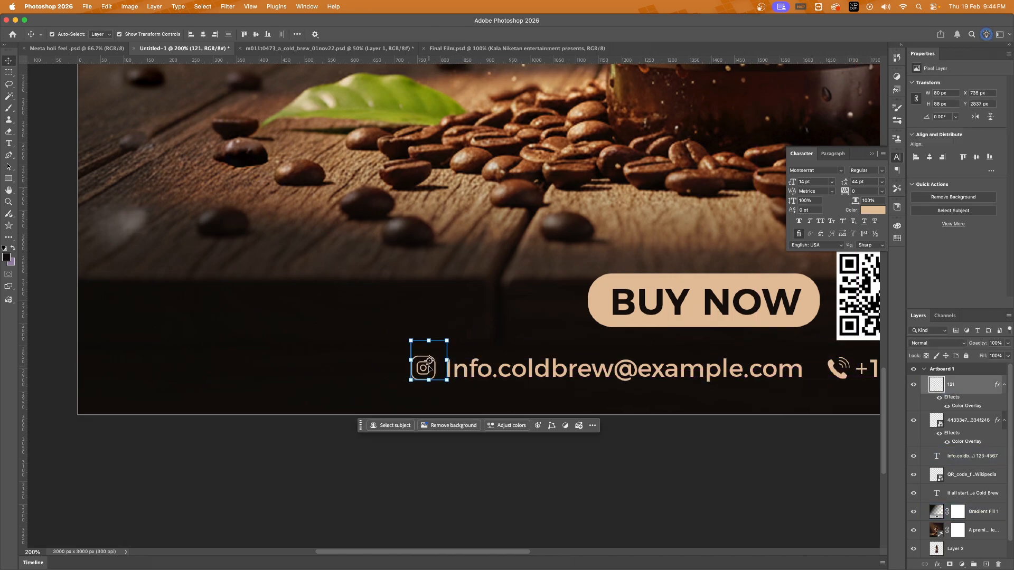
# Step: Combine the contact text, call icon and Instagram icon layers into one Smart Object and centre it horizontally on the artboard
pyautogui.scroll(-5, 645, 451)
pyautogui.doubleClick(982, 467)
pyautogui.keyDown('super'); pyautogui.click(973, 422); pyautogui.keyUp('super')
pyautogui.keyDown('super'); pyautogui.click(967, 457); pyautogui.keyUp('super')
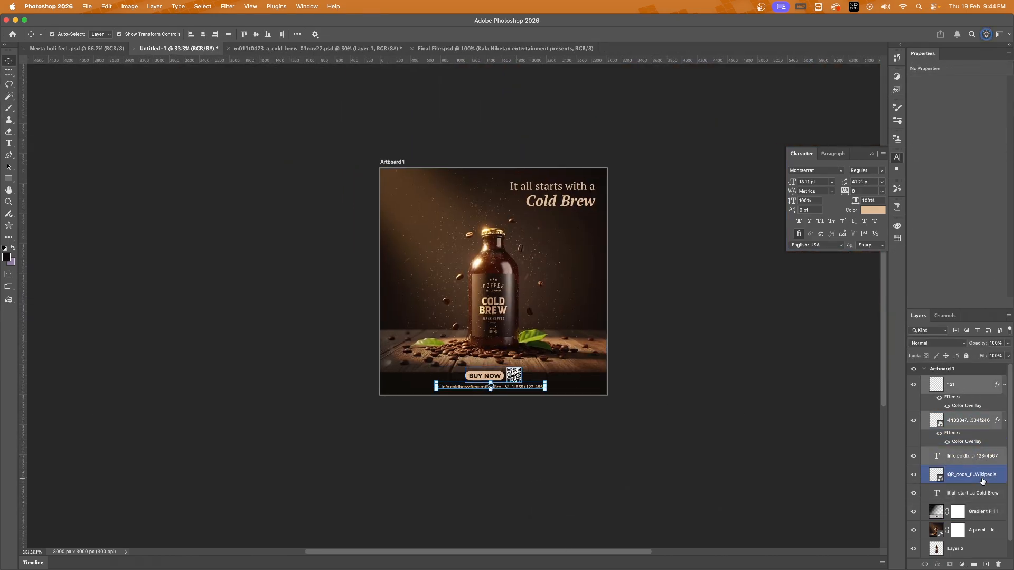
pyautogui.rightClick(970, 457)
pyautogui.click(916, 413)
pyautogui.click(204, 35)
pyautogui.click(639, 380)
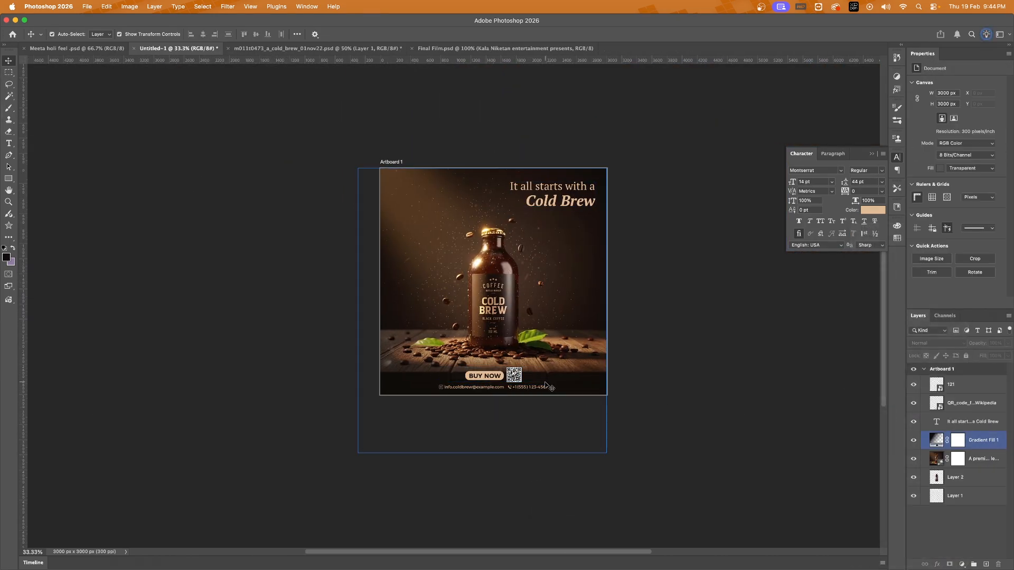
# Step: Nudge the BUY NOW and QR code group slightly up and centre it horizontally on the artboard
pyautogui.click(515, 375)
pyautogui.hotkey('shift', 'Up')
pyautogui.hotkey('shift', 'Up')
pyautogui.click(662, 378)
pyautogui.moveTo(526, 377); pyautogui.dragTo(586, 235)
pyautogui.click(632, 254)
pyautogui.hscroll(-2, 636, 285)
pyautogui.scroll(3, 637, 296)
pyautogui.moveTo(639, 321); pyautogui.dragTo(564, 462)
pyautogui.click(203, 34)
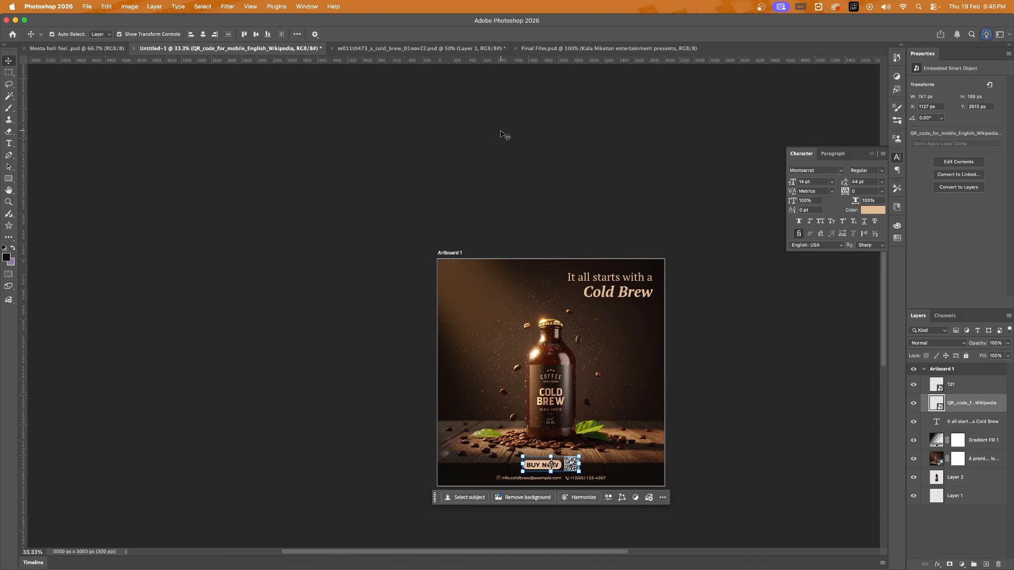
pyautogui.click(692, 321)
# Step: Enlarge the "It all starts with a Cold Brew" headline slightly, keeping its right edge in place
pyautogui.click(620, 292)
pyautogui.moveTo(567, 298); pyautogui.dragTo(552, 303)
pyautogui.click(842, 340)
pyautogui.click(644, 295)
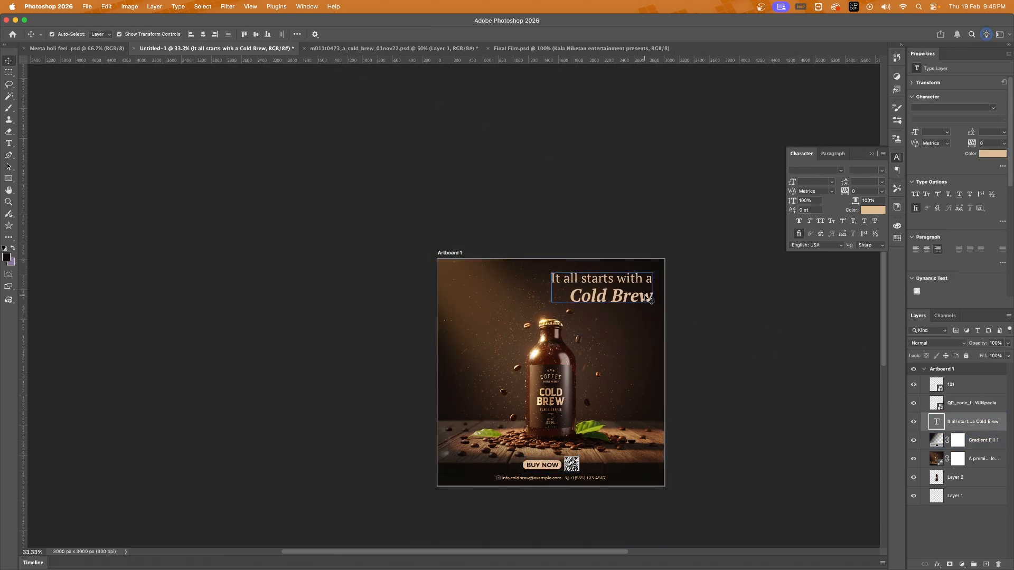
pyautogui.click(706, 319)
# Step: Try to apply AI Denoise with the Gradient Fill 1 layer selected
pyautogui.scroll(-3, 706, 318)
pyautogui.scroll(1, 610, 261)
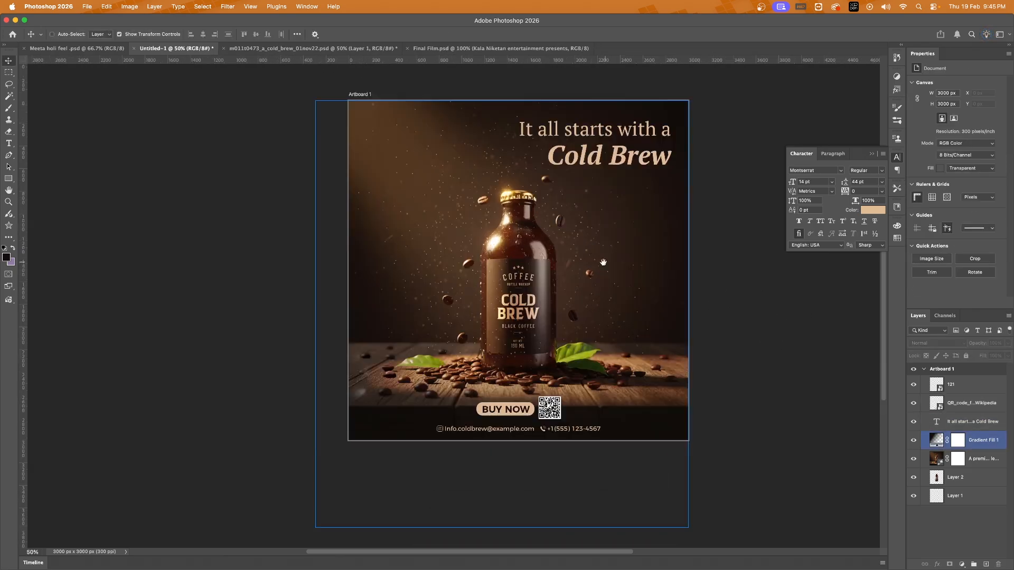
pyautogui.moveTo(689, 298); pyautogui.dragTo(646, 309)
pyautogui.click(228, 6)
pyautogui.click(275, 90)
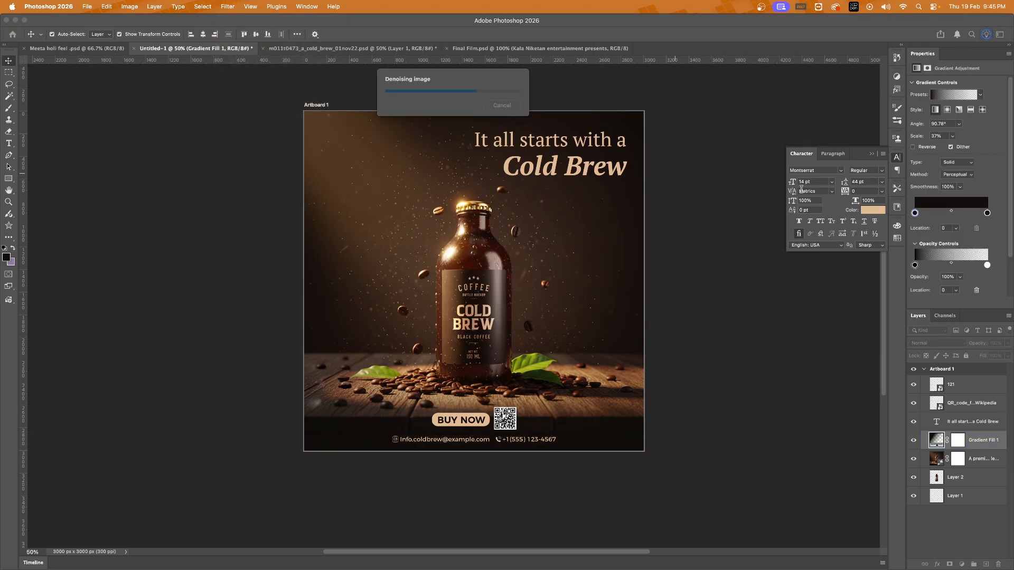
# Step: Convert the AI-generated coffee scene layer to a Smart Object and rasterize it into a plain pixel layer
pyautogui.rightClick(974, 458)
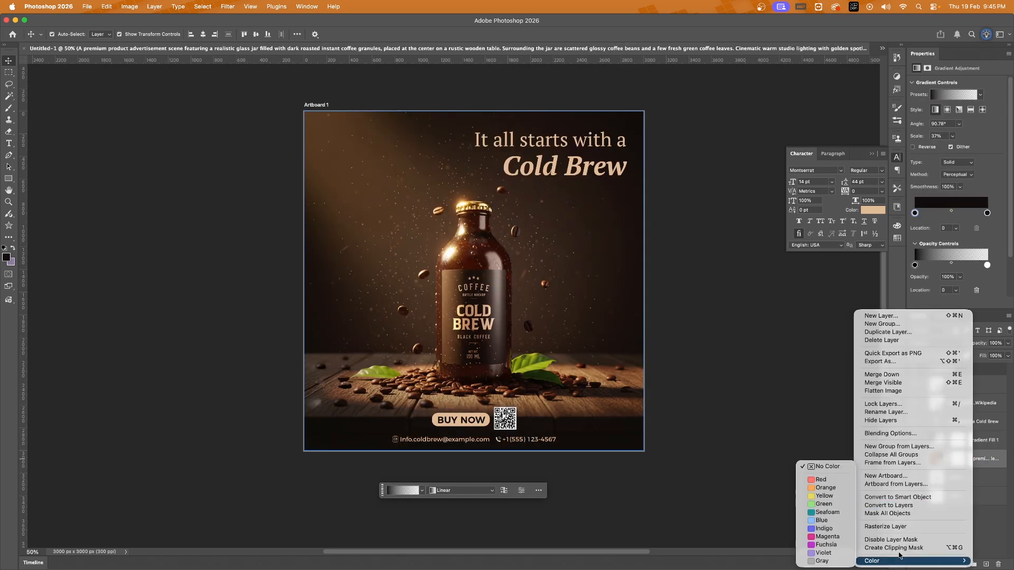
pyautogui.click(906, 497)
pyautogui.rightClick(977, 459)
pyautogui.click(906, 534)
# Step: Apply the AI Denoise filter to the rasterized coffee scene layer
pyautogui.click(230, 7)
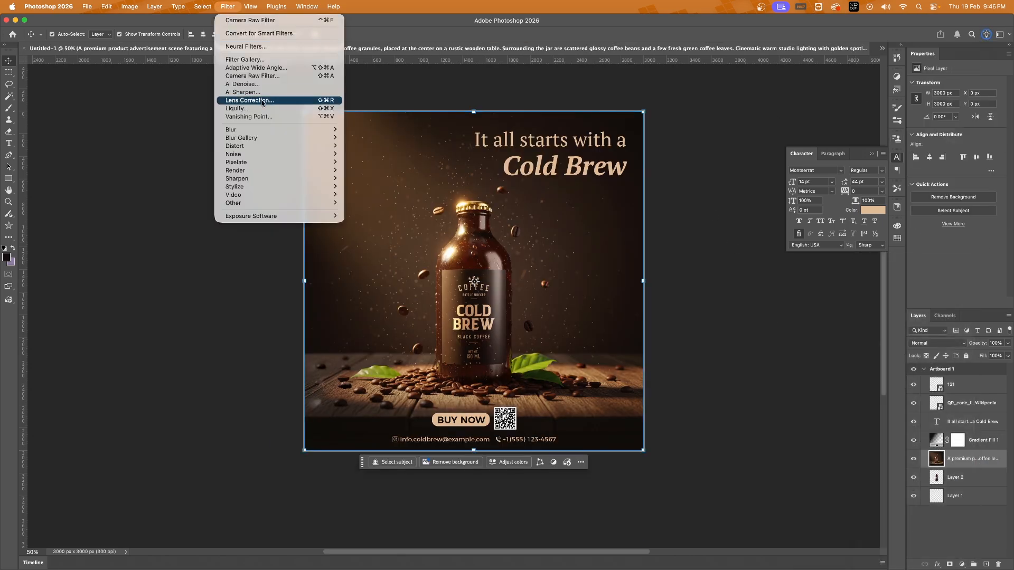
pyautogui.click(245, 84)
pyautogui.click(568, 315)
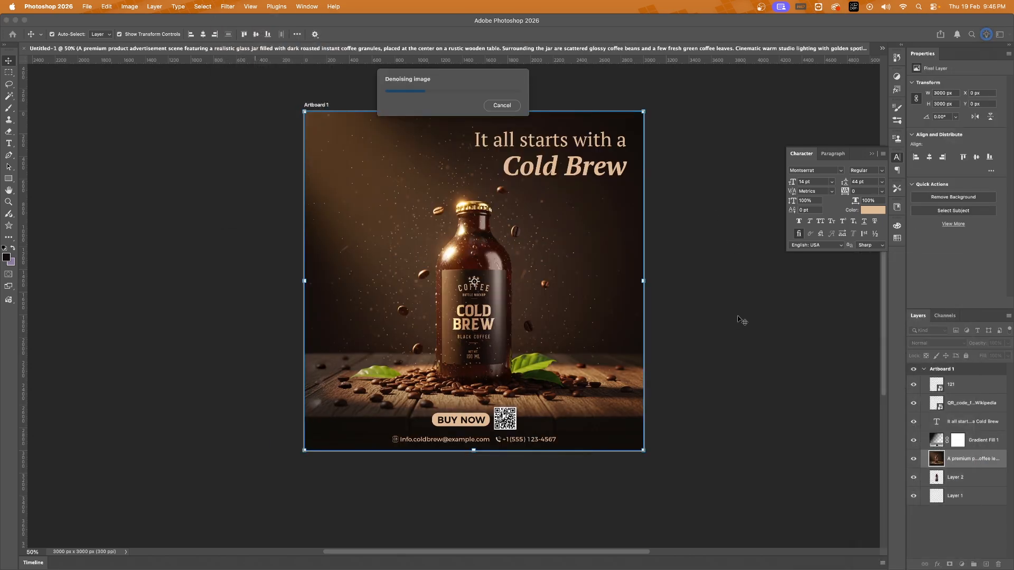
pyautogui.scroll(3, 727, 249)
pyautogui.scroll(-2, 725, 252)
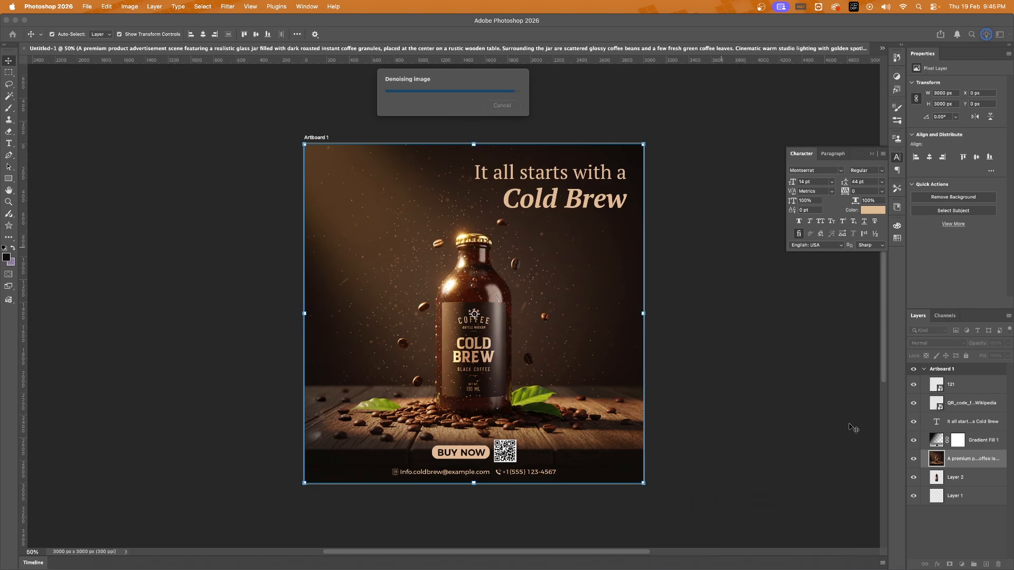
pyautogui.scroll(3, 496, 338)
pyautogui.scroll(-2, 500, 341)
pyautogui.keyDown('alt'); pyautogui.click(500, 341); pyautogui.keyUp('alt')
# Step: Add a Levels adjustment above the coffee scene with midtones at 0.85 and the white input level at about 241
pyautogui.click(897, 77)
pyautogui.click(823, 145)
pyautogui.moveTo(962, 151); pyautogui.dragTo(992, 151)
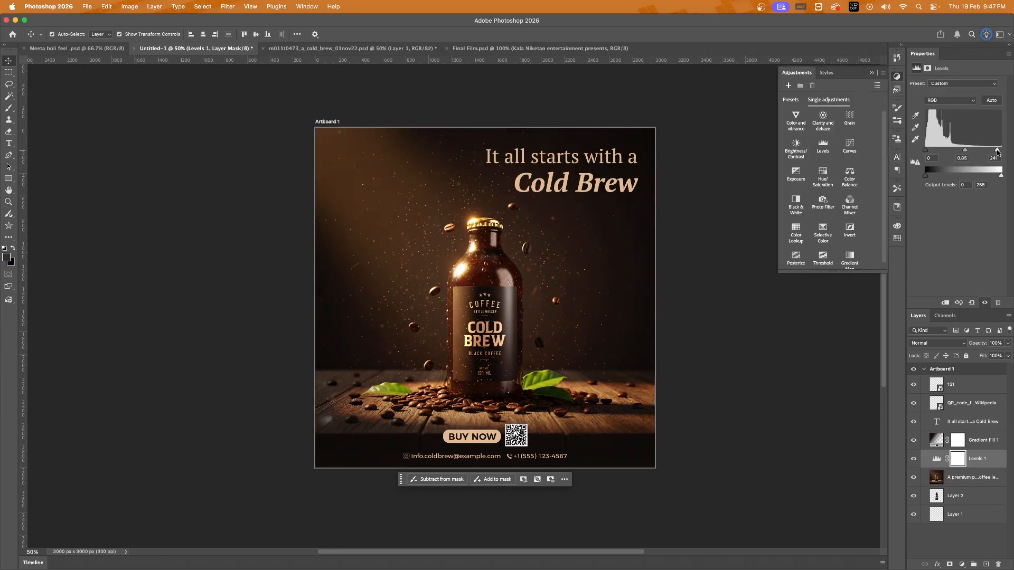
pyautogui.click(697, 417)
# Step: Free-transform the headline and move it up against the artboard's right edge
pyautogui.click(495, 287)
pyautogui.hscroll(1, 495, 287)
pyautogui.click(514, 185)
pyautogui.press('super+t')
pyautogui.moveTo(463, 197); pyautogui.dragTo(479, 190)
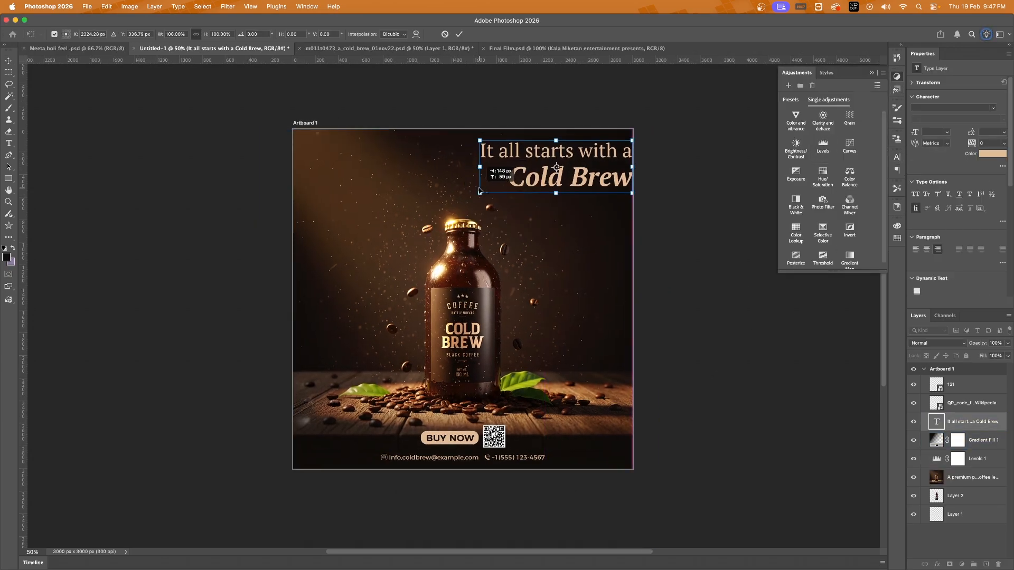